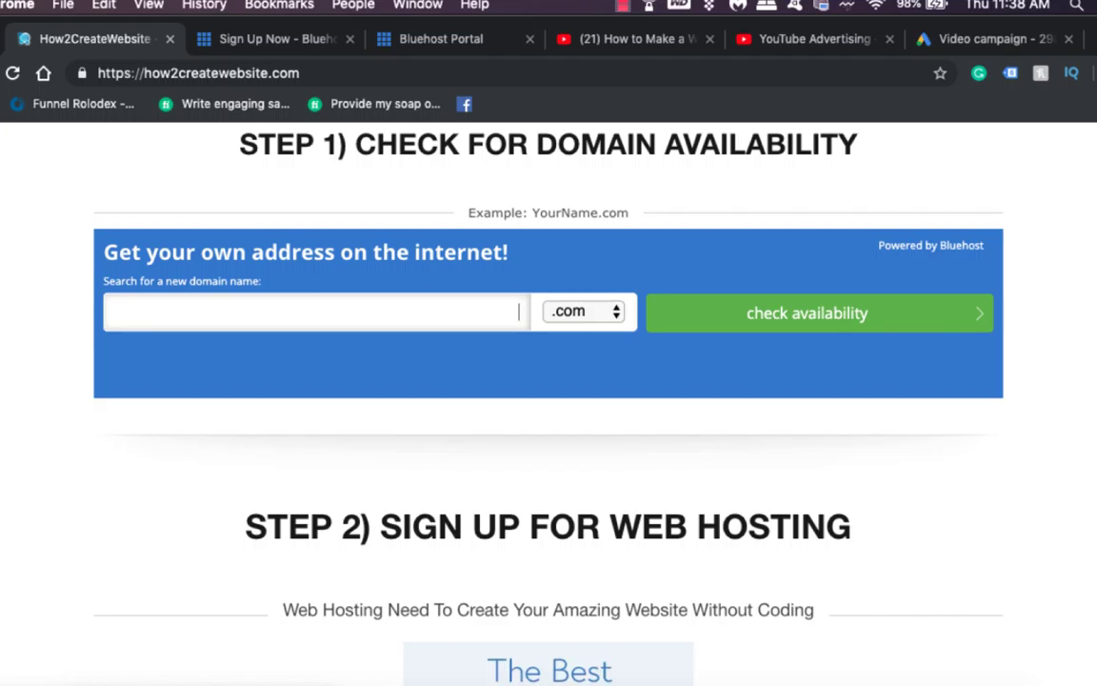
Check the availability of the domain websitemakeeasy.com and continue to the Bluehost sign-up.
{"action": "type", "text": "websitemakeeasy"}
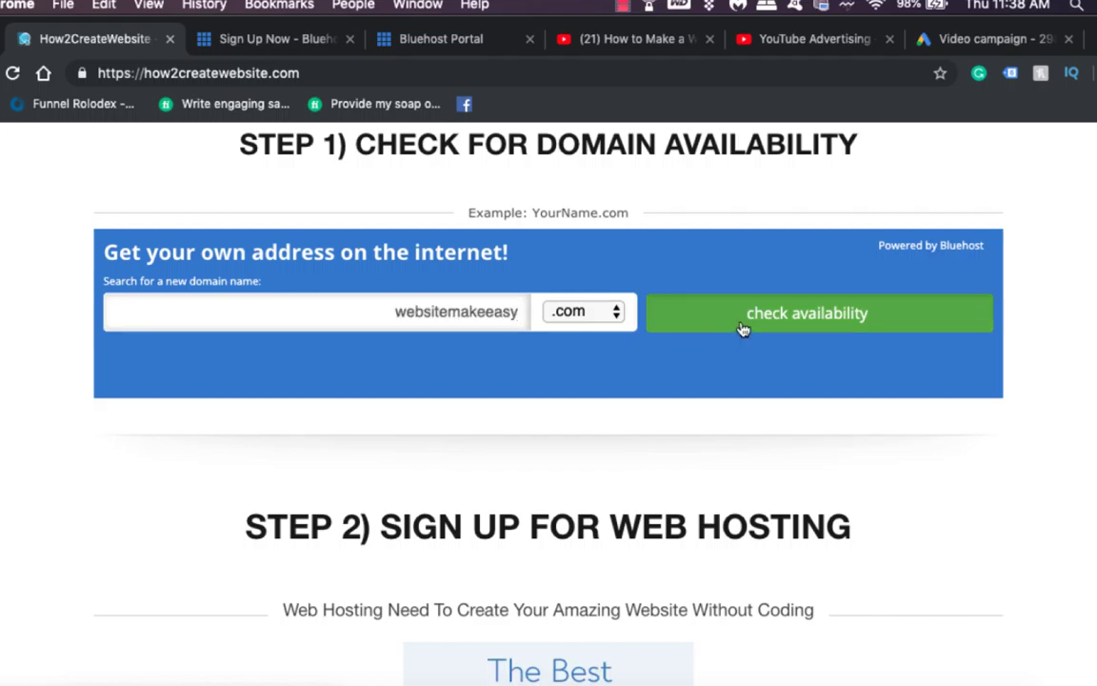
{"action": "left_click", "coordinate": [742, 328]}
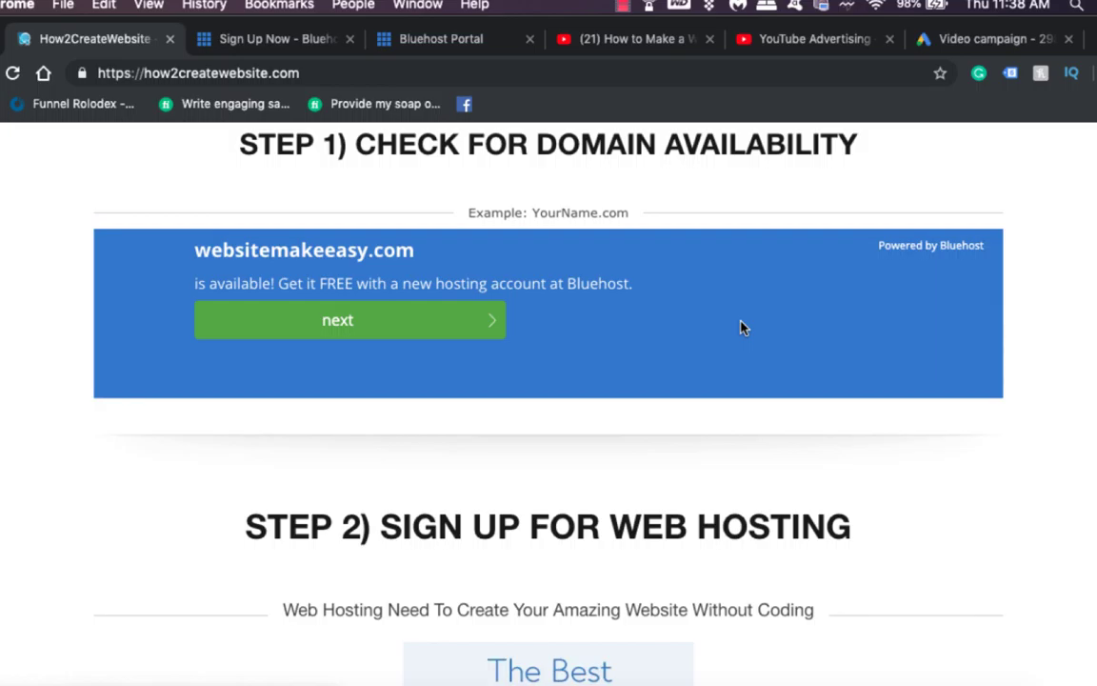
{"action": "left_click", "coordinate": [476, 315]}
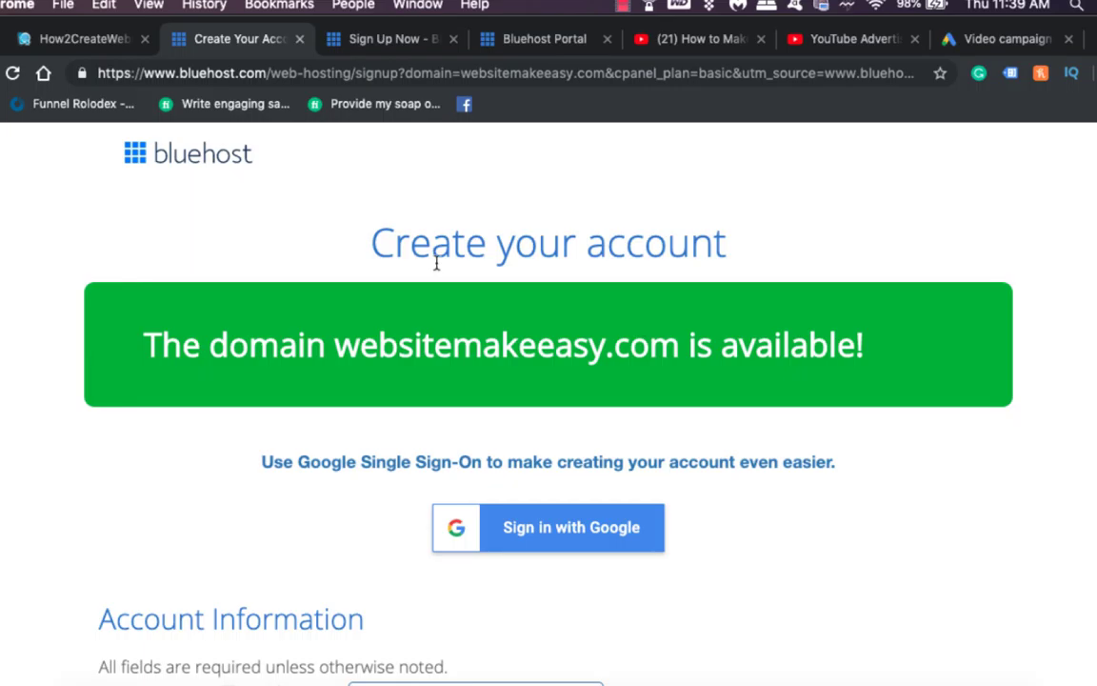
Review the account information form and set the account plan to Basic 12 Month Price - $5.95/mo.
{"action": "scroll", "coordinate": [436, 264], "scroll_direction": "down", "scroll_amount": 5}
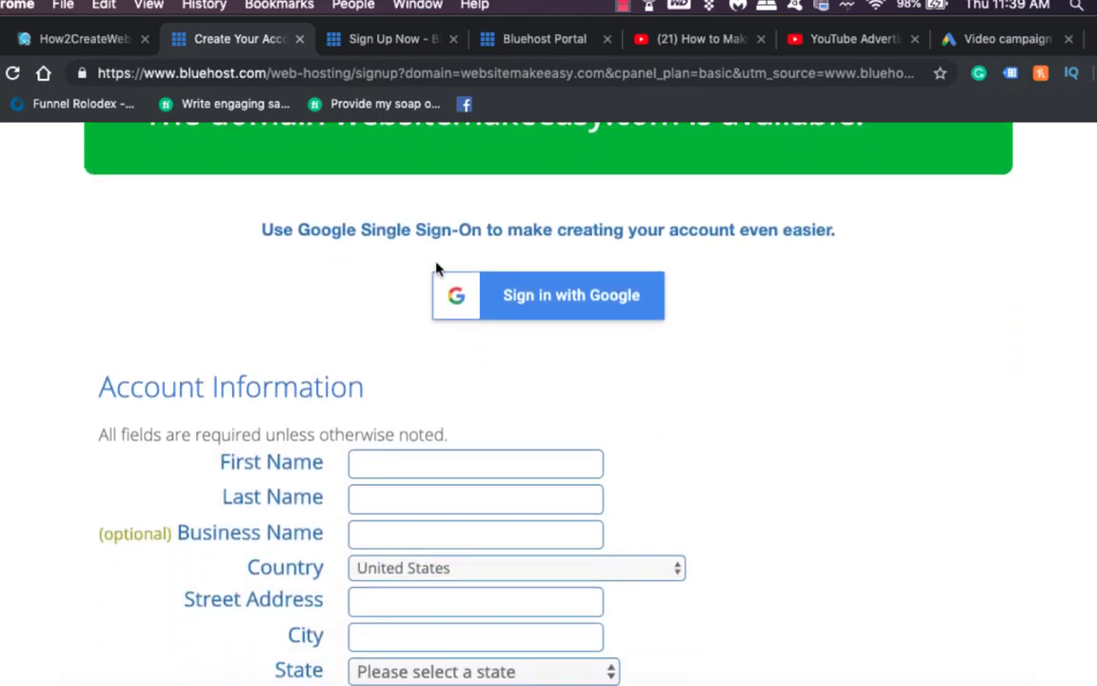
{"action": "scroll", "coordinate": [436, 268], "scroll_direction": "down", "scroll_amount": 1}
{"action": "scroll", "coordinate": [438, 271], "scroll_direction": "down", "scroll_amount": 1}
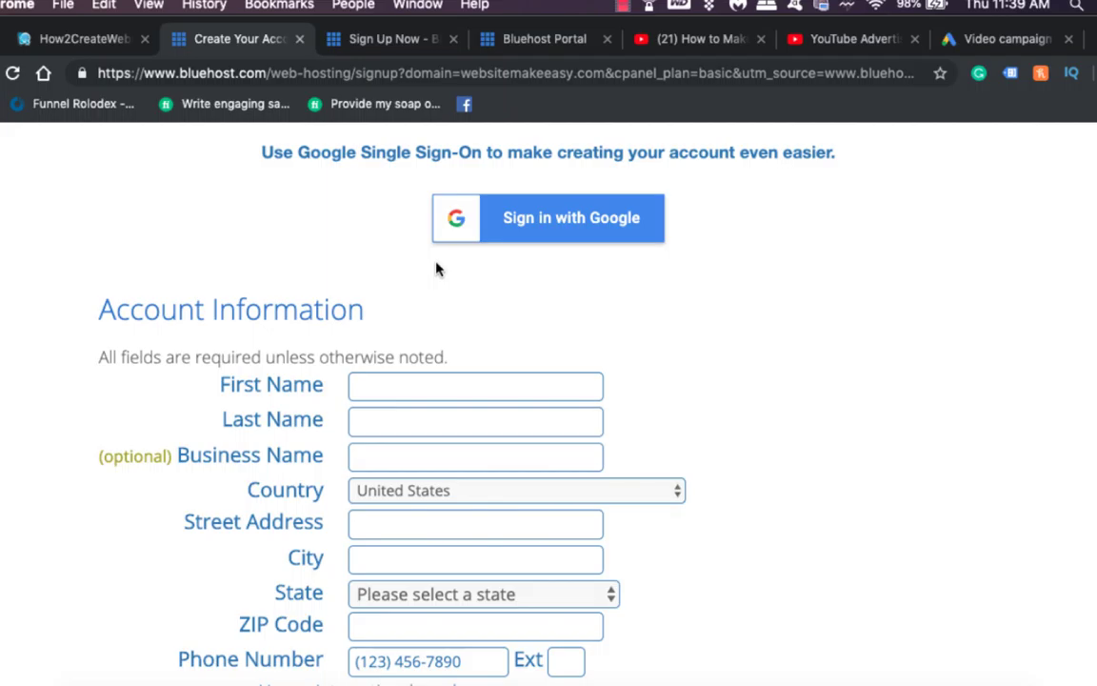
{"action": "scroll", "coordinate": [436, 267], "scroll_direction": "down", "scroll_amount": 4}
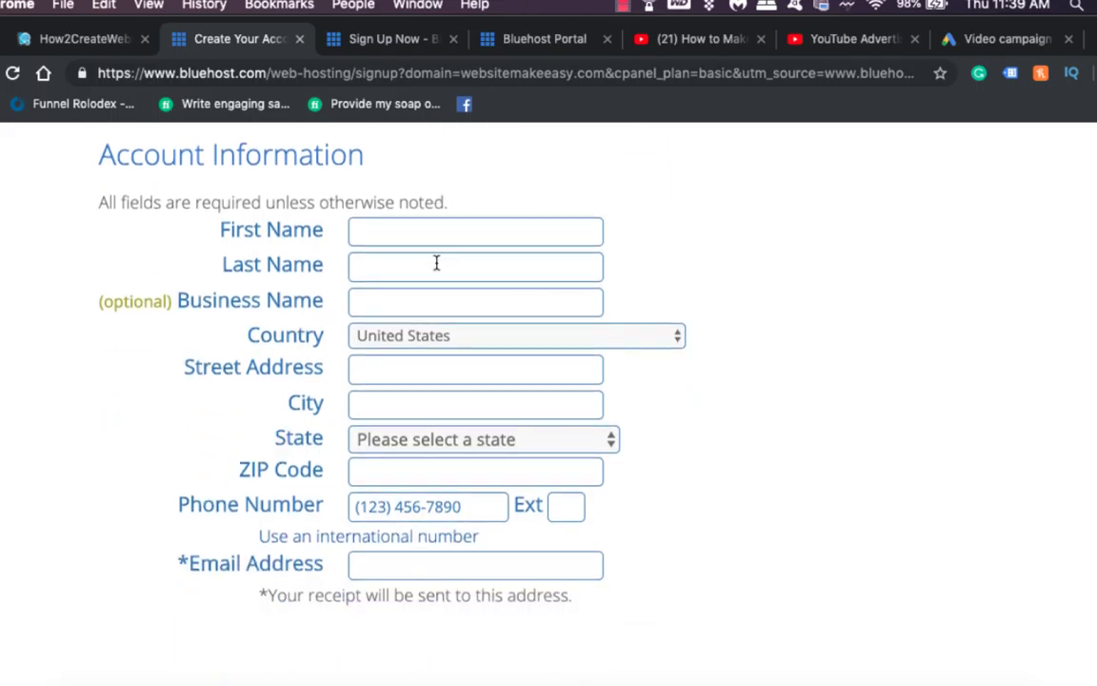
{"action": "scroll", "coordinate": [436, 263], "scroll_direction": "down", "scroll_amount": 3}
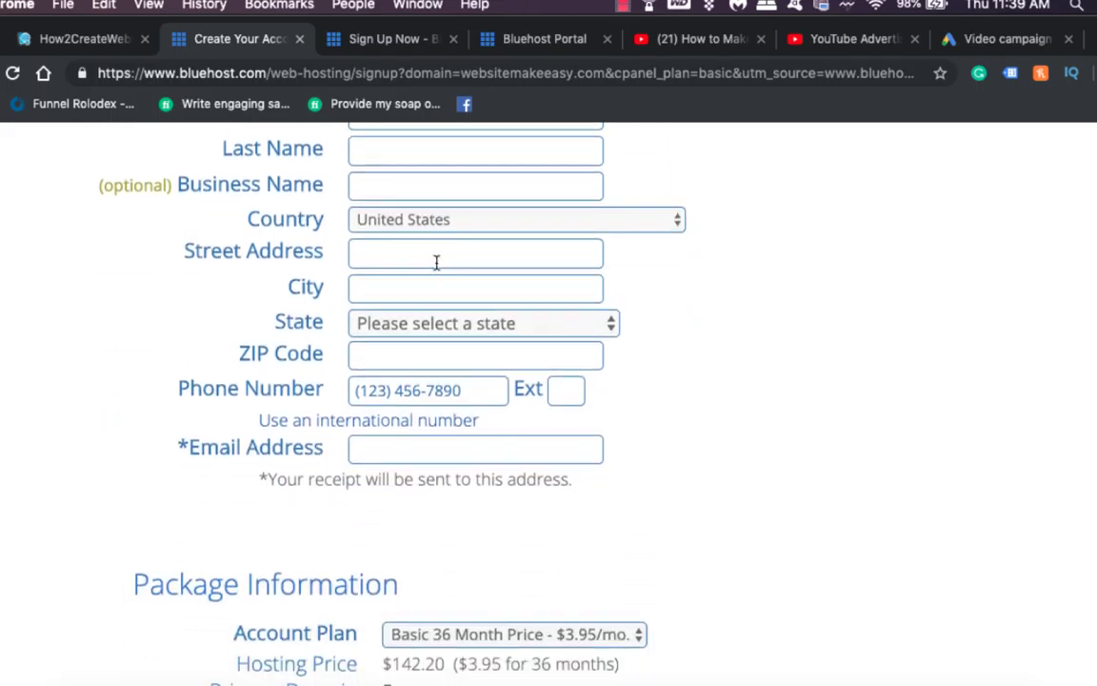
{"action": "scroll", "coordinate": [448, 314], "scroll_direction": "up", "scroll_amount": 4}
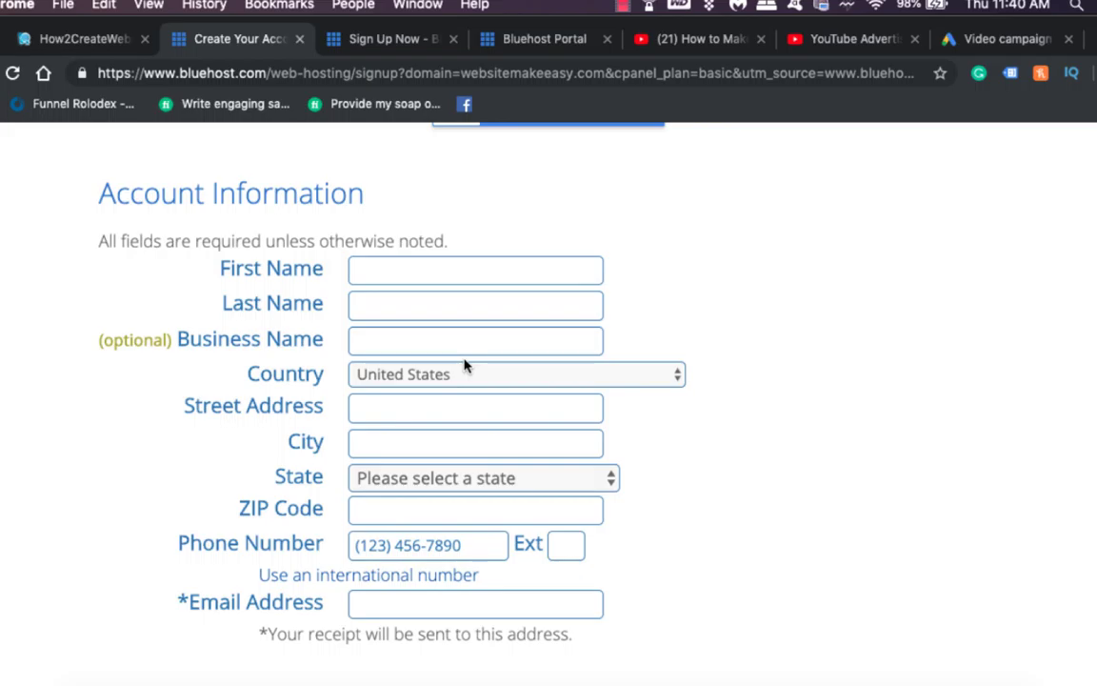
{"action": "scroll", "coordinate": [465, 365], "scroll_direction": "down", "scroll_amount": 10}
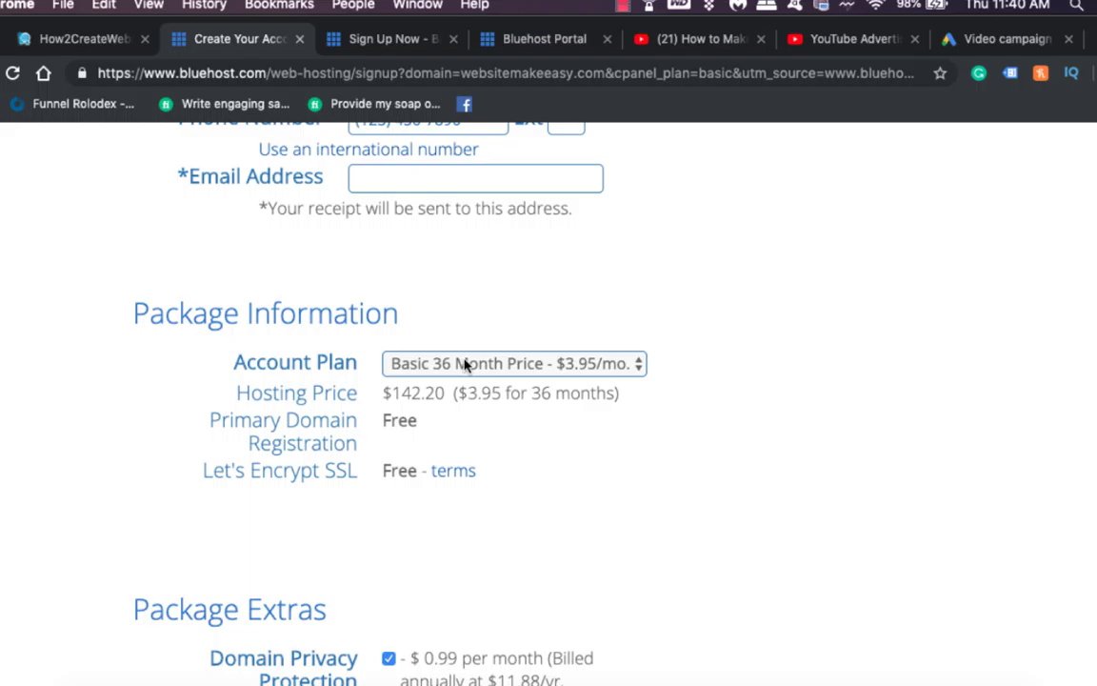
{"action": "left_click", "coordinate": [465, 365]}
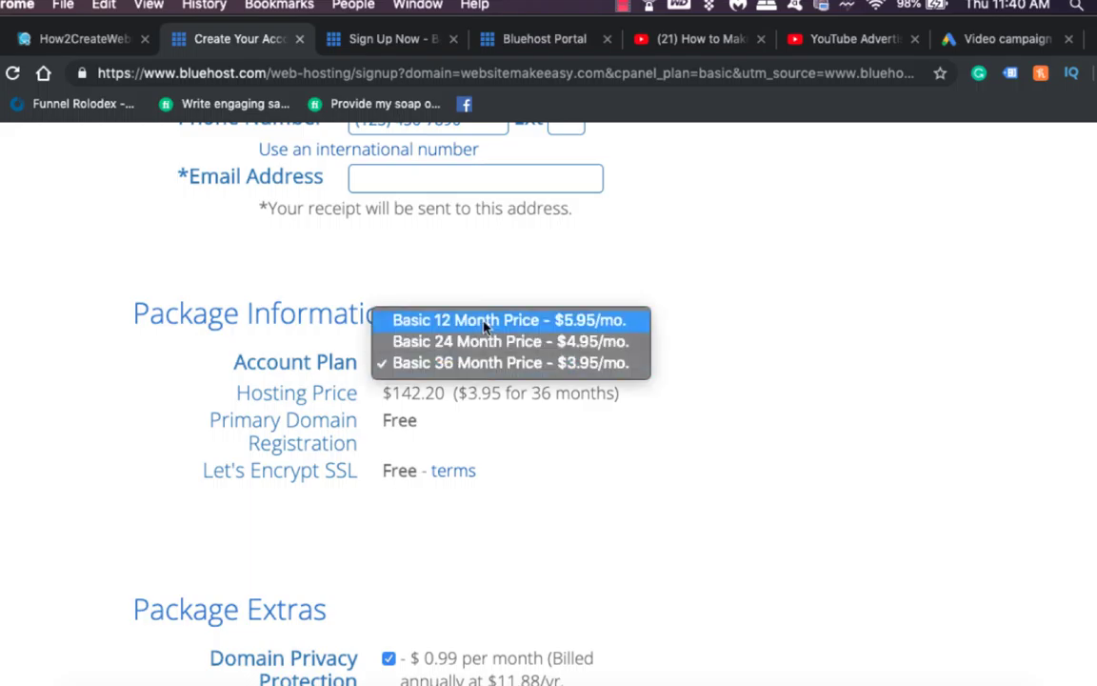
{"action": "left_click", "coordinate": [548, 328]}
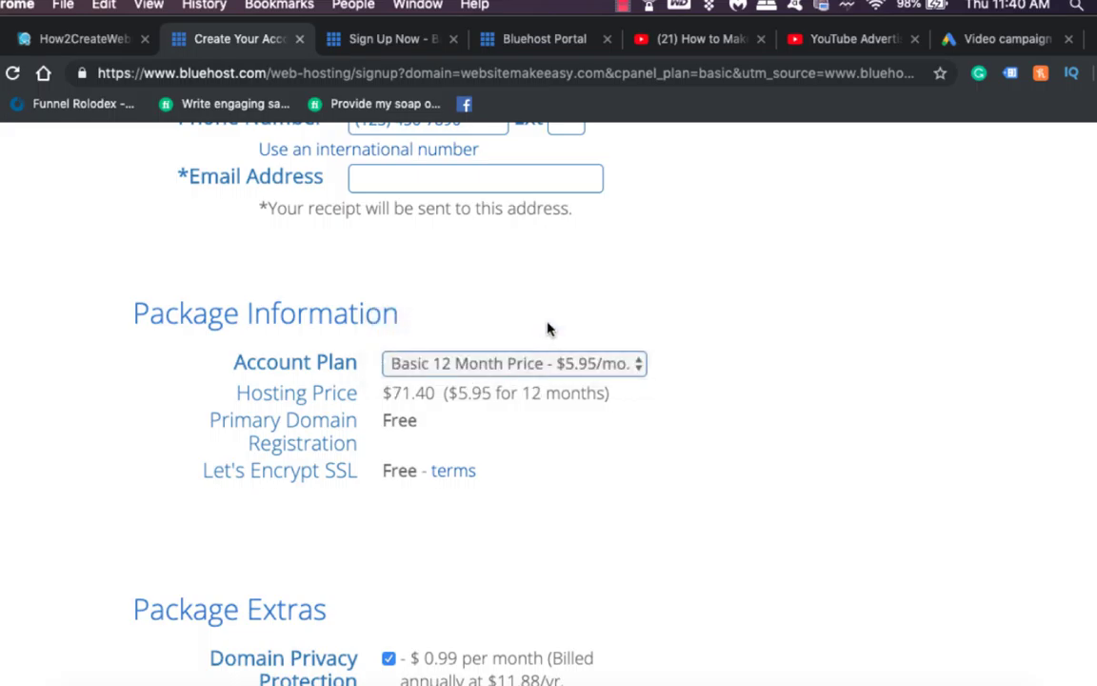
Remove the Codeguard Basic, SiteLock Security - Find and Domain Privacy Protection extras from the package.
{"action": "scroll", "coordinate": [547, 329], "scroll_direction": "down", "scroll_amount": 2}
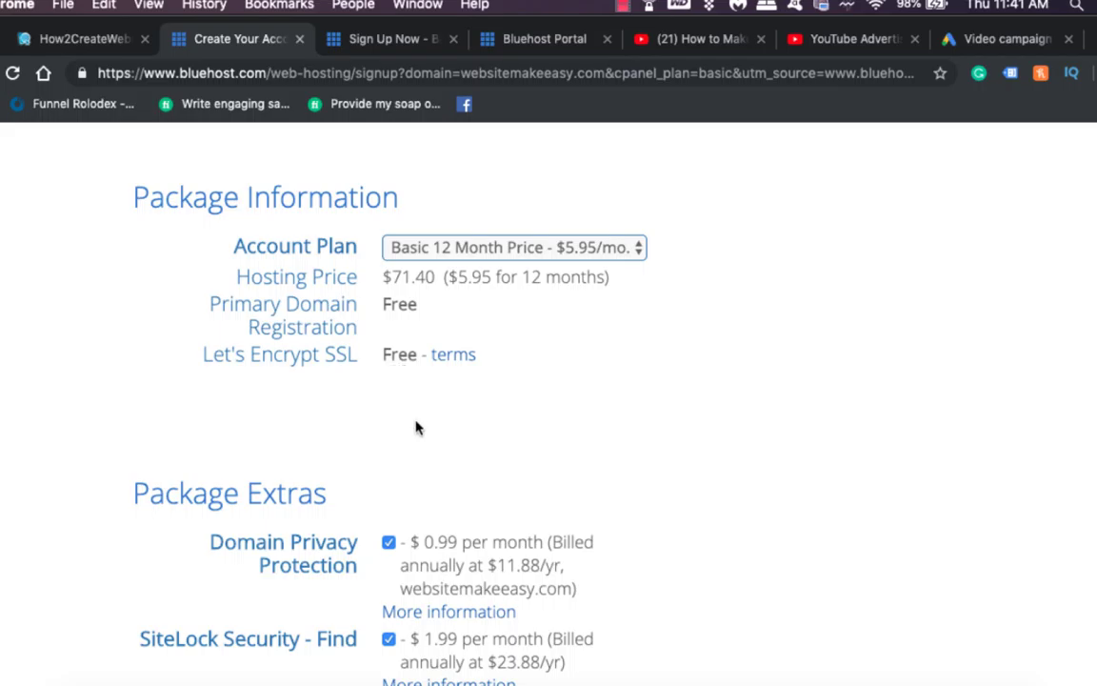
{"action": "scroll", "coordinate": [415, 428], "scroll_direction": "down", "scroll_amount": 5}
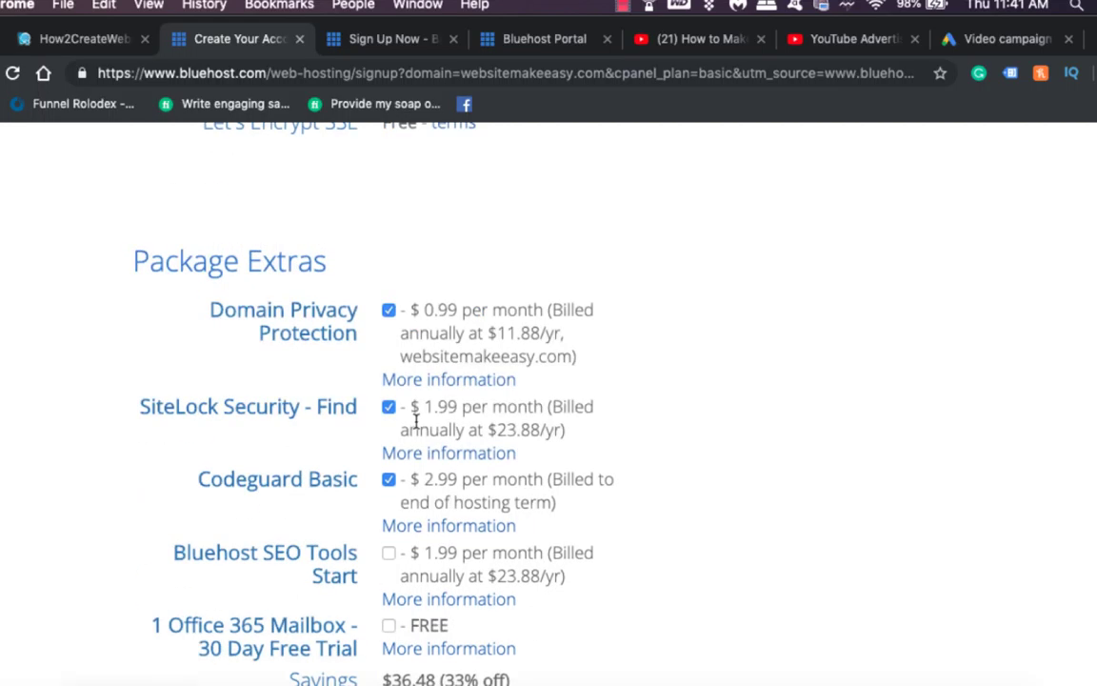
{"action": "left_click", "coordinate": [385, 480]}
{"action": "left_click", "coordinate": [387, 408]}
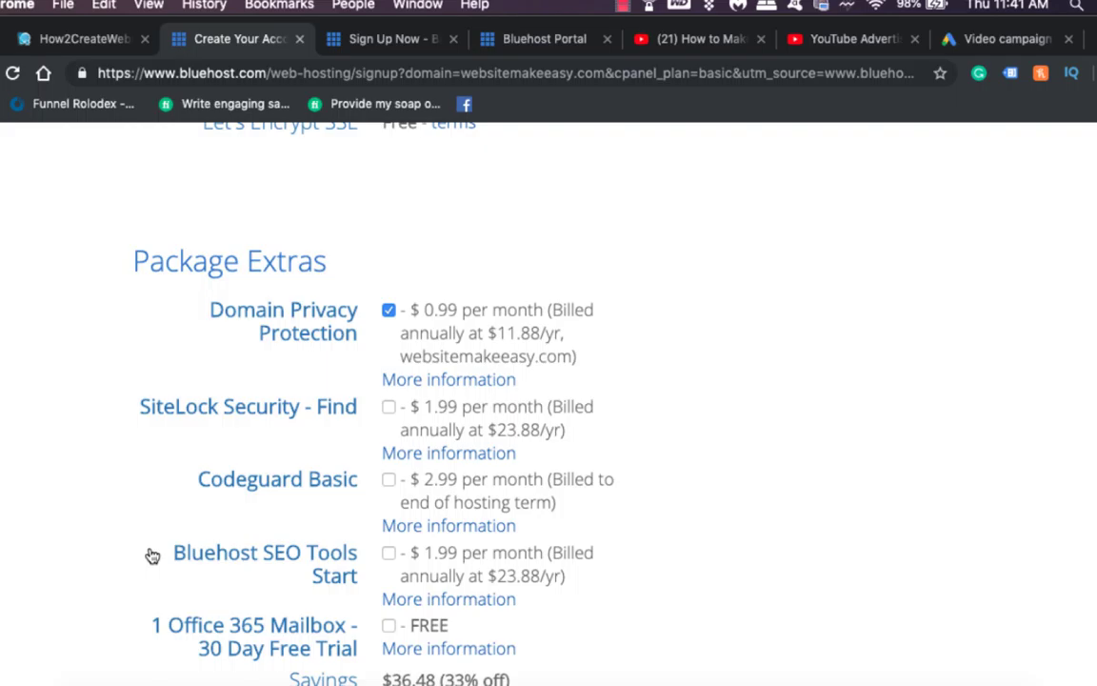
{"action": "left_click", "coordinate": [388, 312]}
{"action": "left_click", "coordinate": [661, 554]}
Review the package total and expand the payment information to show more payment options.
{"action": "scroll", "coordinate": [607, 617], "scroll_direction": "down", "scroll_amount": 2}
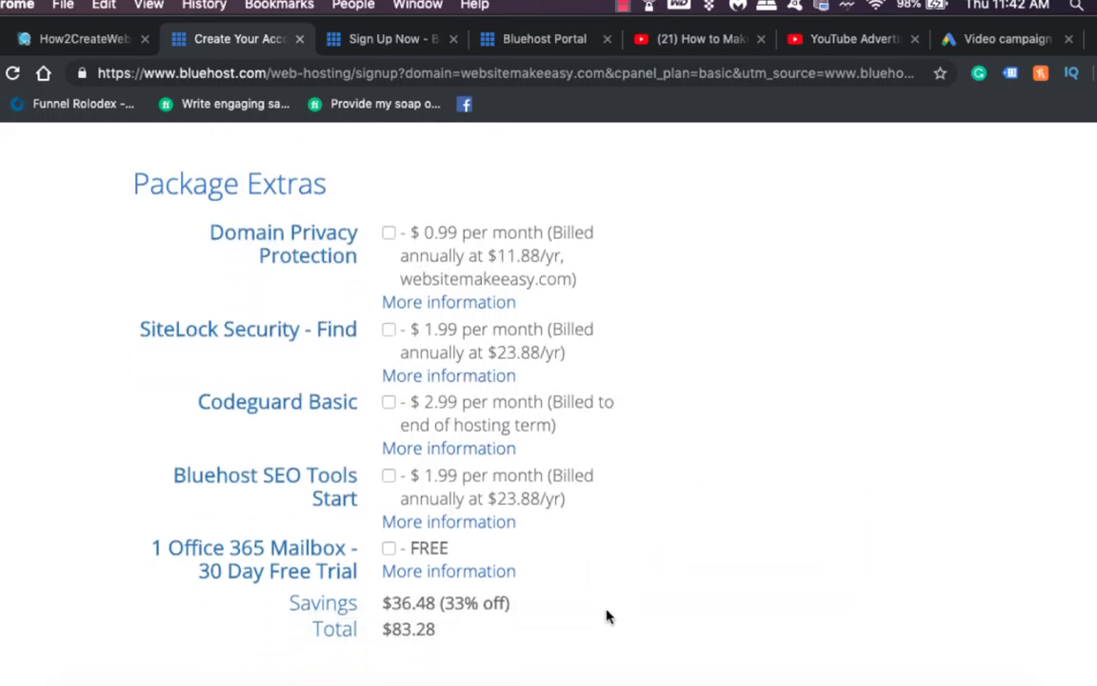
{"action": "scroll", "coordinate": [607, 617], "scroll_direction": "down", "scroll_amount": 1}
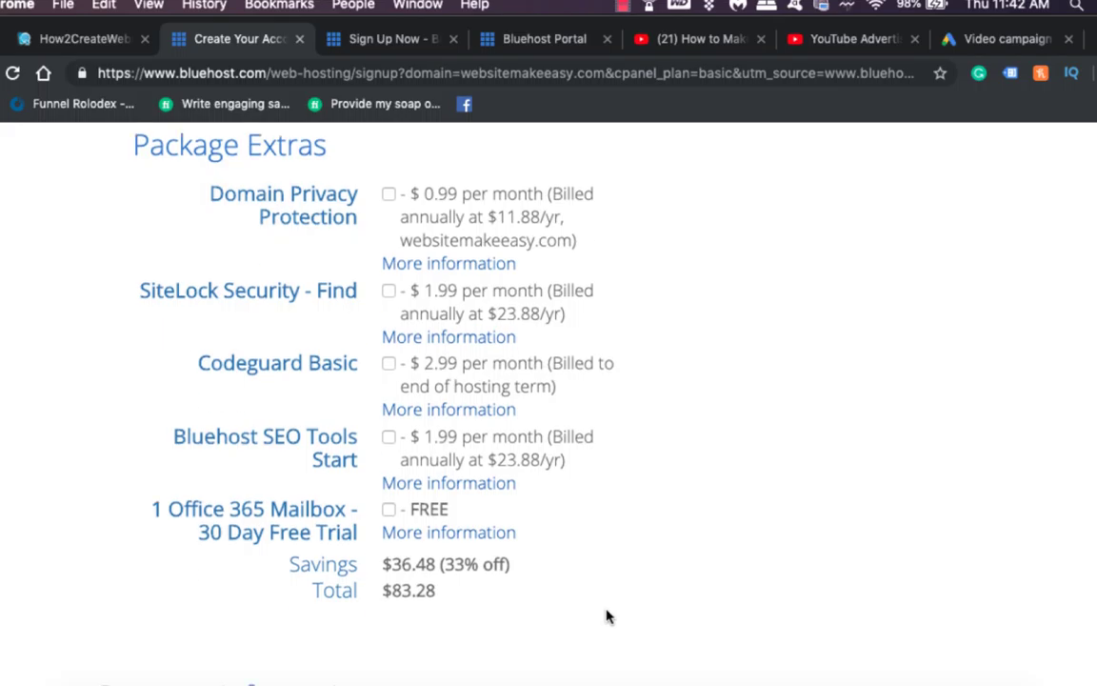
{"action": "scroll", "coordinate": [606, 617], "scroll_direction": "down", "scroll_amount": 10}
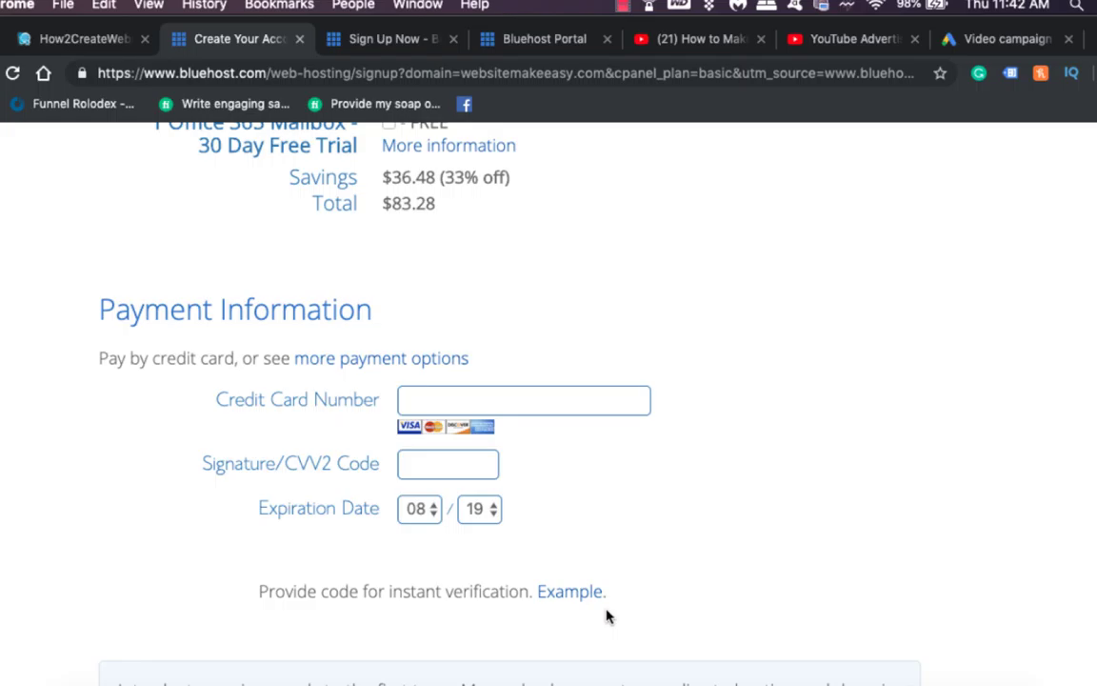
{"action": "left_click", "coordinate": [360, 369]}
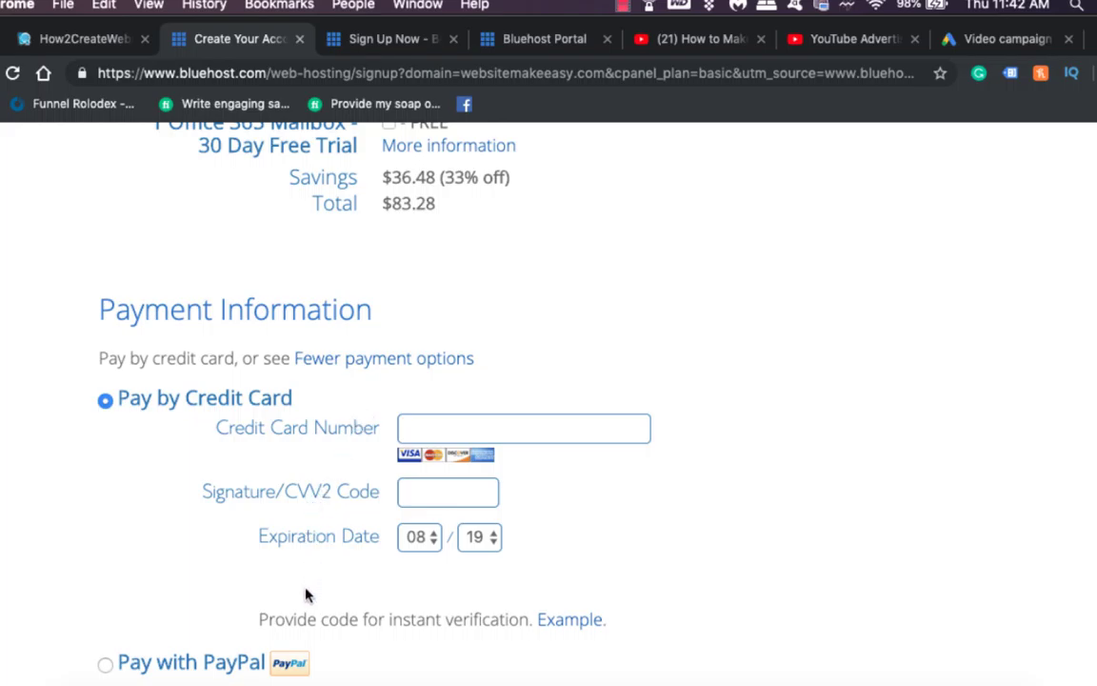
{"action": "scroll", "coordinate": [305, 595], "scroll_direction": "down", "scroll_amount": 5}
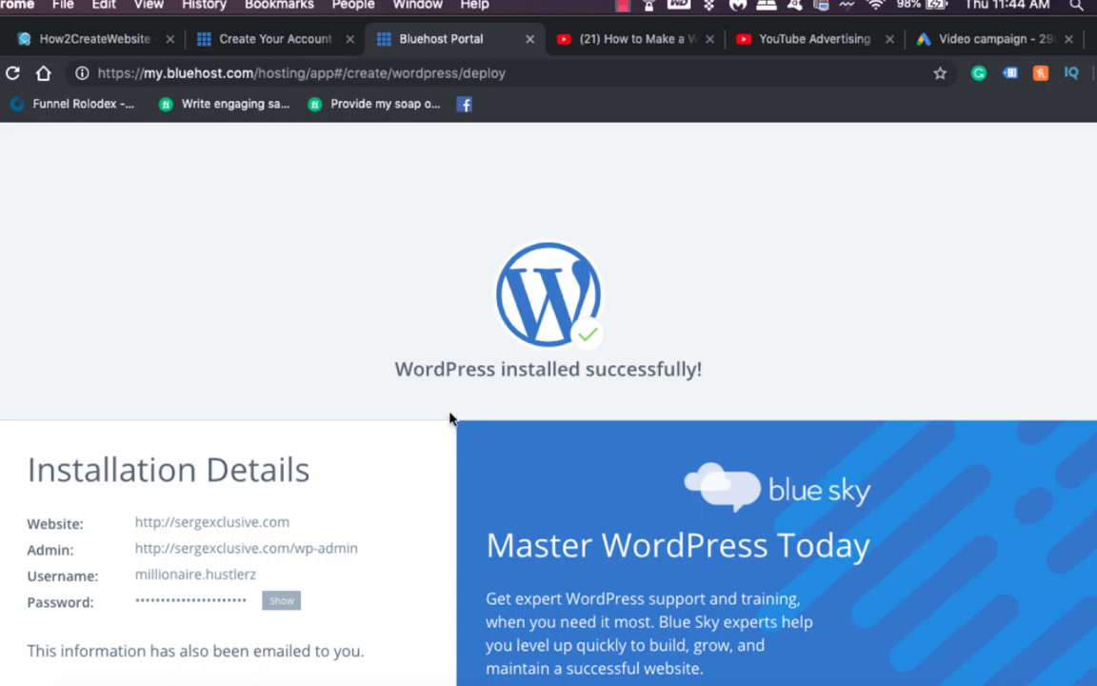
Log in to WordPress from the installation details and view the site's live homepage.
{"action": "scroll", "coordinate": [450, 417], "scroll_direction": "down", "scroll_amount": 3}
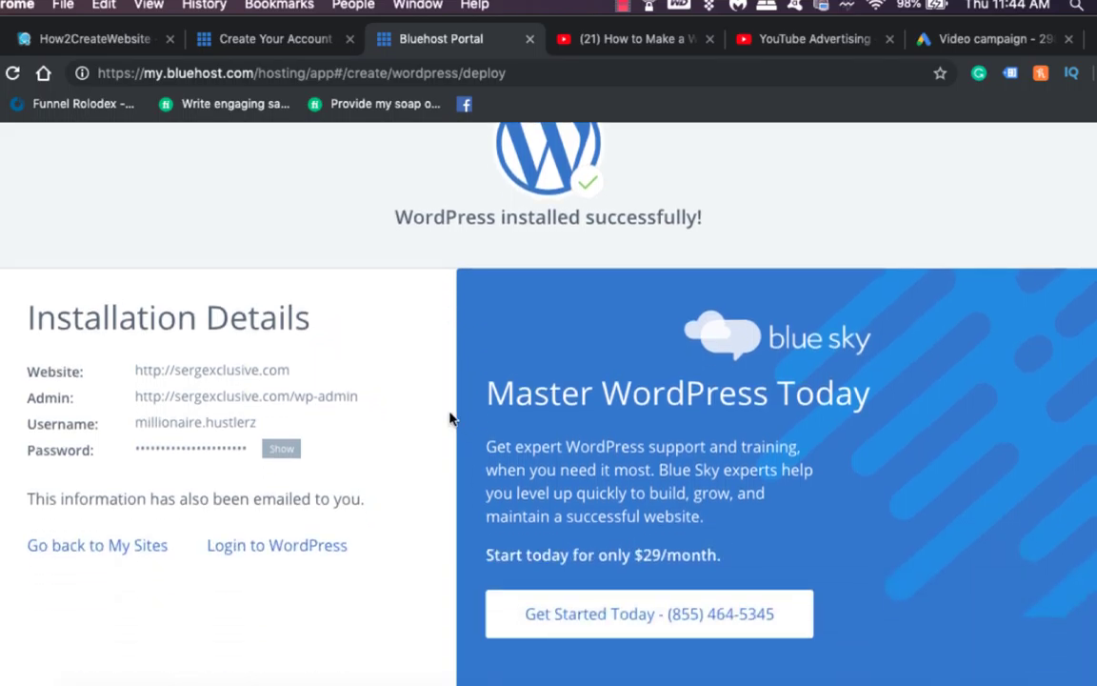
{"action": "left_click", "coordinate": [298, 551]}
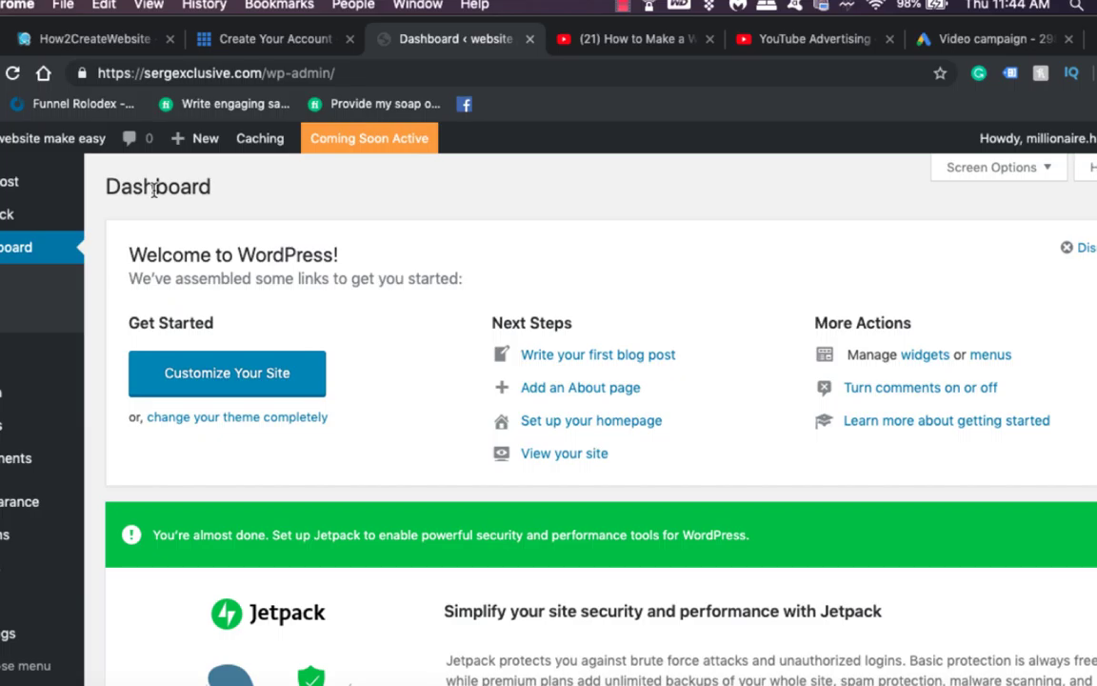
{"action": "mouse_move", "coordinate": [42, 156]}
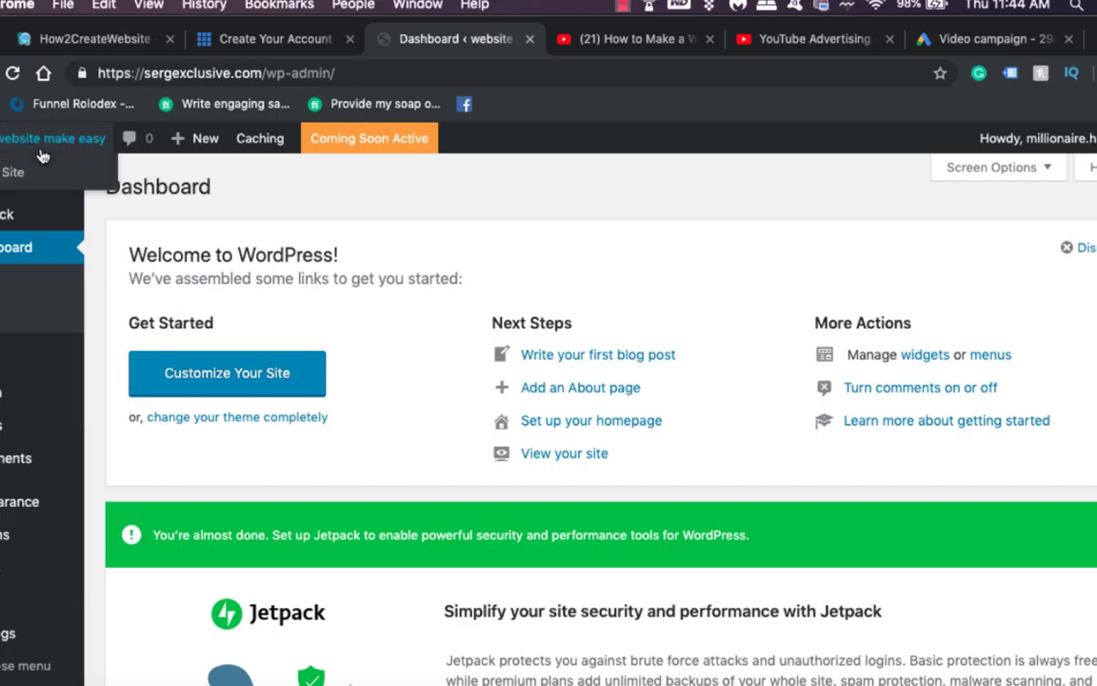
{"action": "left_click", "coordinate": [34, 177]}
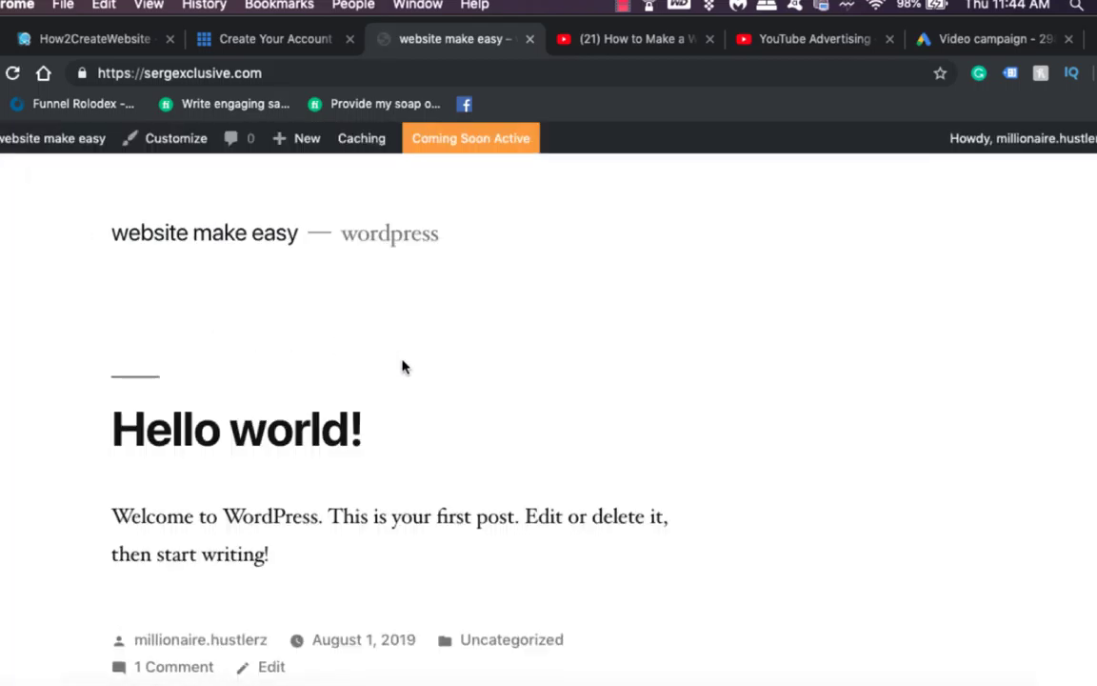
{"action": "scroll", "coordinate": [433, 344], "scroll_direction": "down", "scroll_amount": 5}
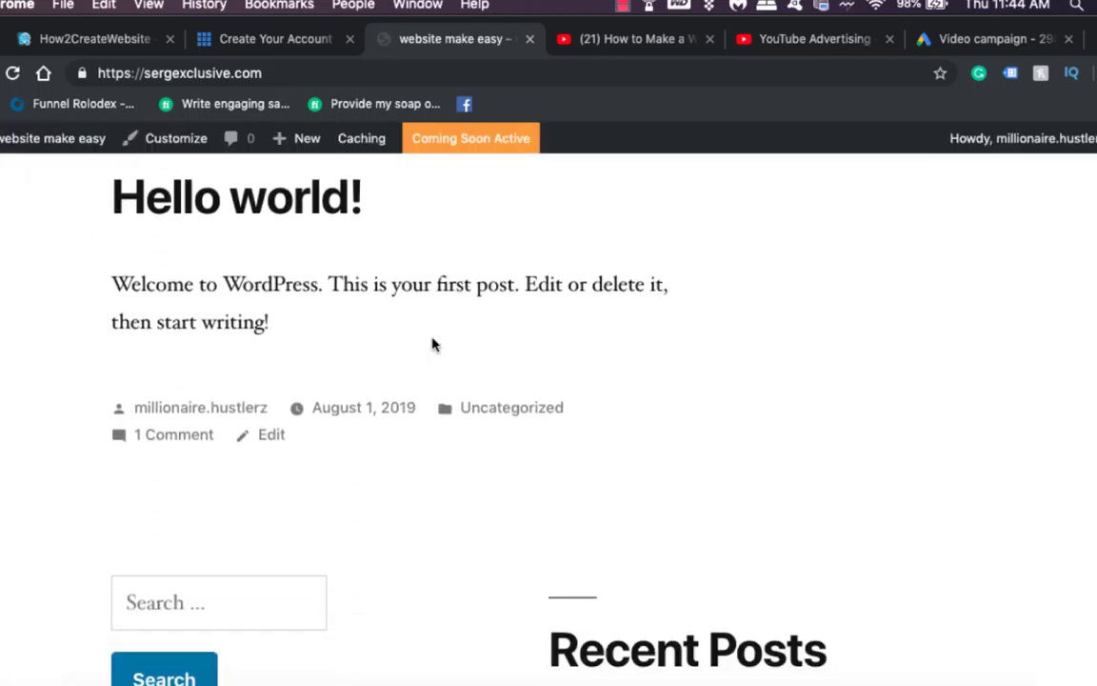
{"action": "scroll", "coordinate": [432, 344], "scroll_direction": "up", "scroll_amount": 2}
{"action": "scroll", "coordinate": [433, 344], "scroll_direction": "up", "scroll_amount": 3}
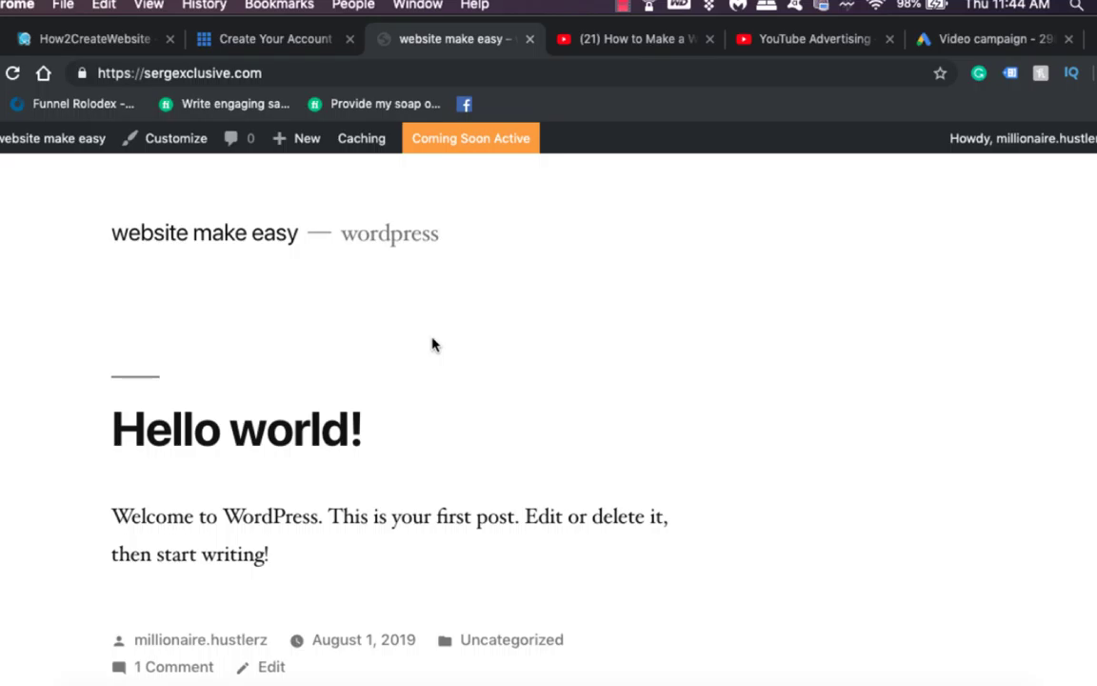
Return to the WordPress dashboard and open the page for adding a new theme.
{"action": "mouse_move", "coordinate": [62, 135]}
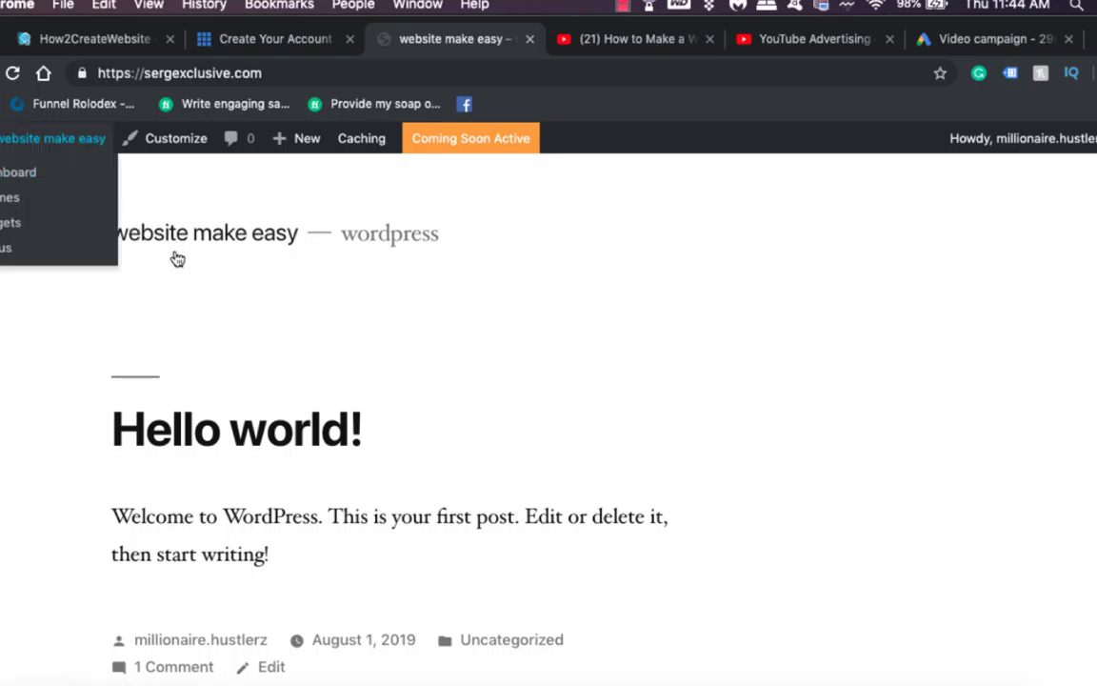
{"action": "left_click", "coordinate": [19, 173]}
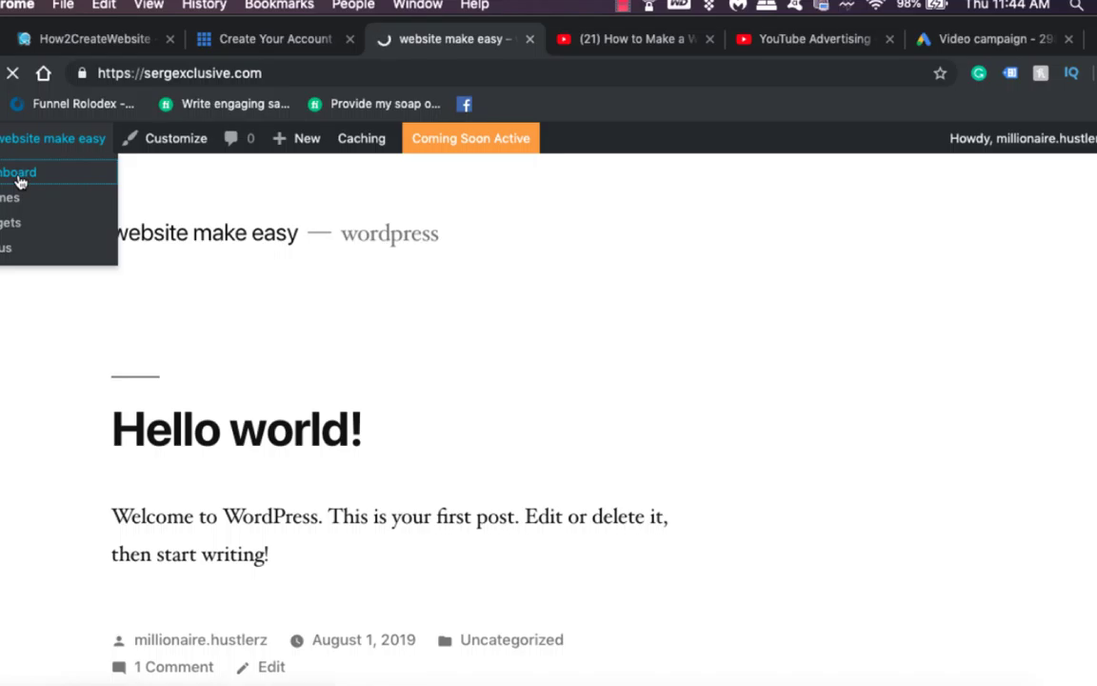
{"action": "mouse_move", "coordinate": [7, 515]}
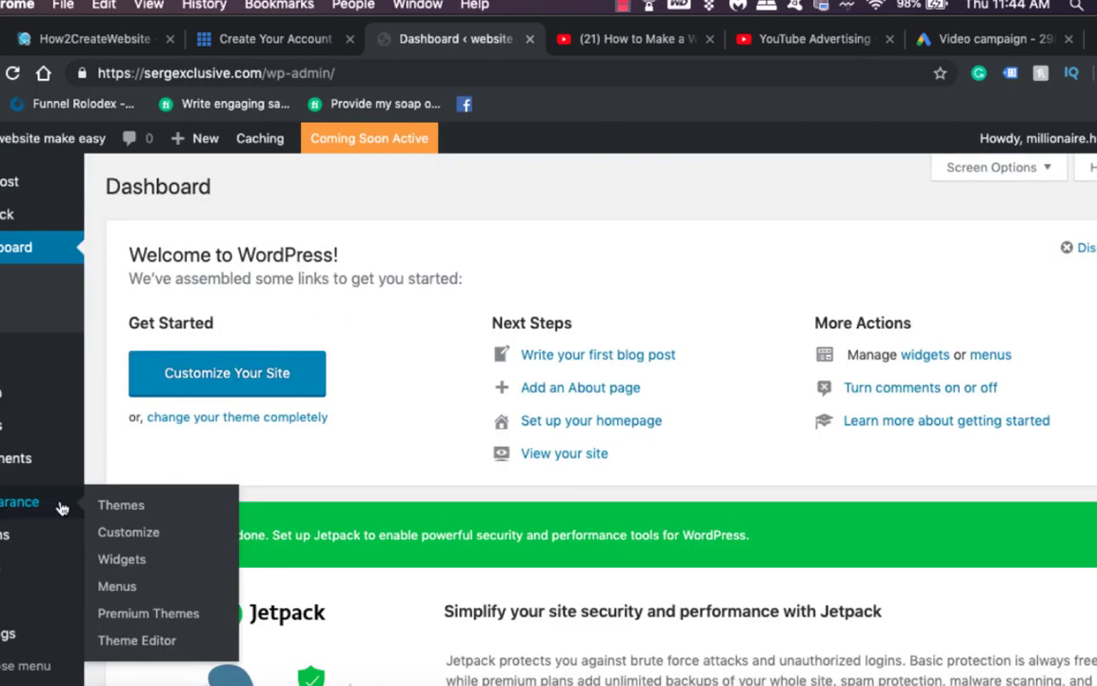
{"action": "left_click", "coordinate": [102, 508]}
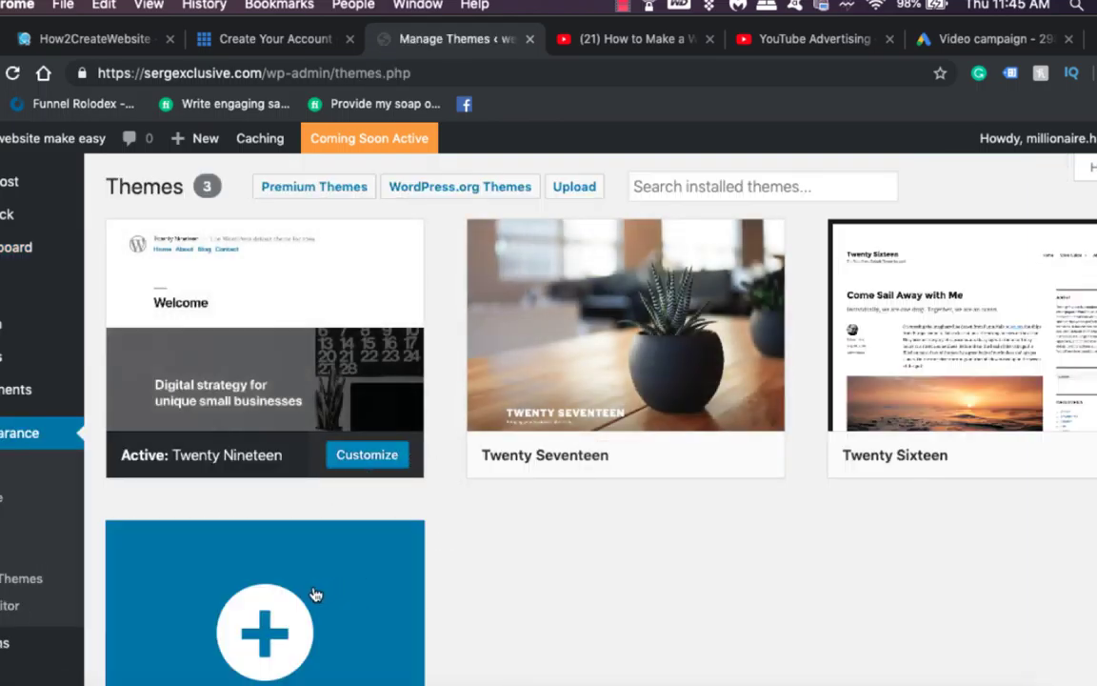
{"action": "left_click", "coordinate": [316, 594]}
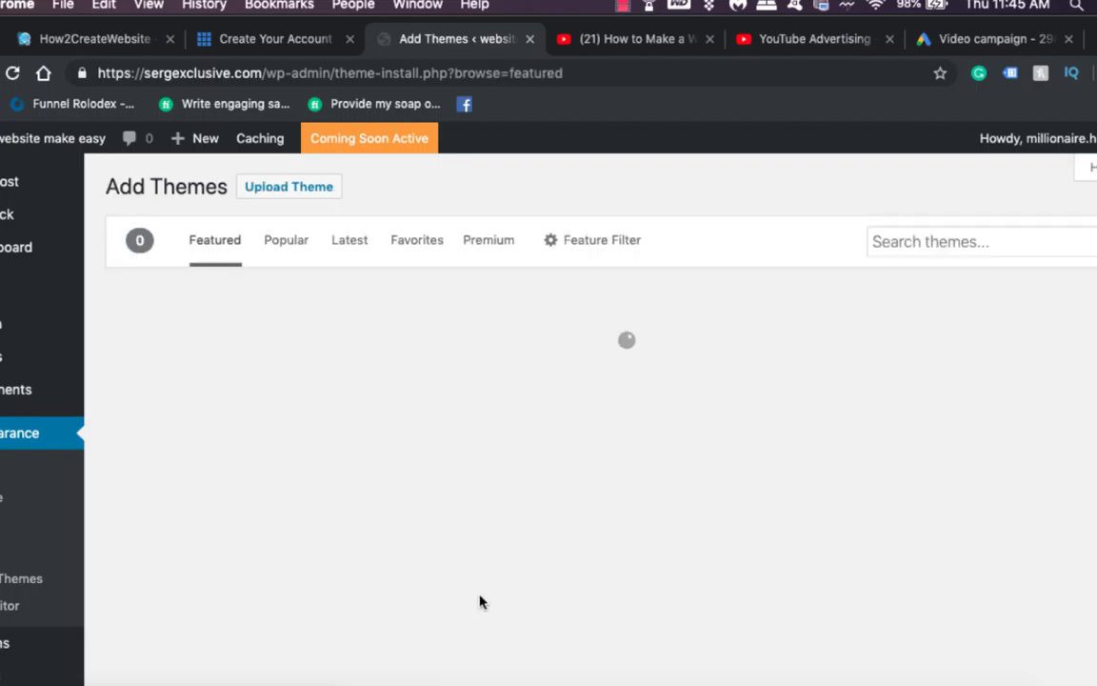
Search the theme directory for astra, then install and activate the Astra theme.
{"action": "left_click", "coordinate": [939, 241]}
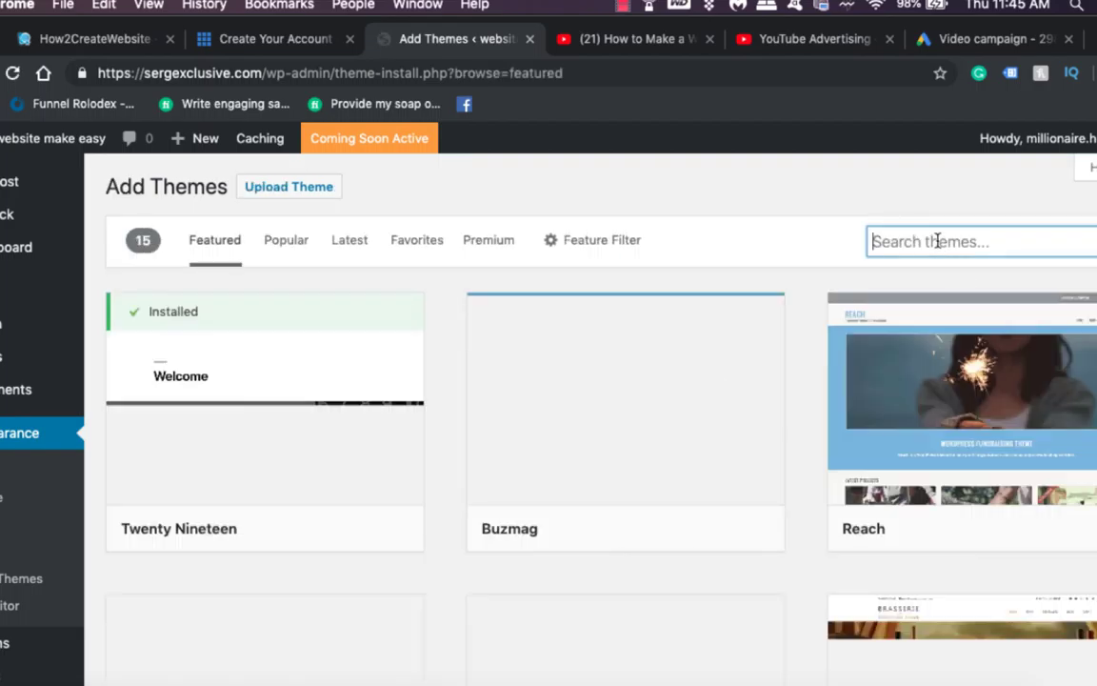
{"action": "type", "text": "astra"}
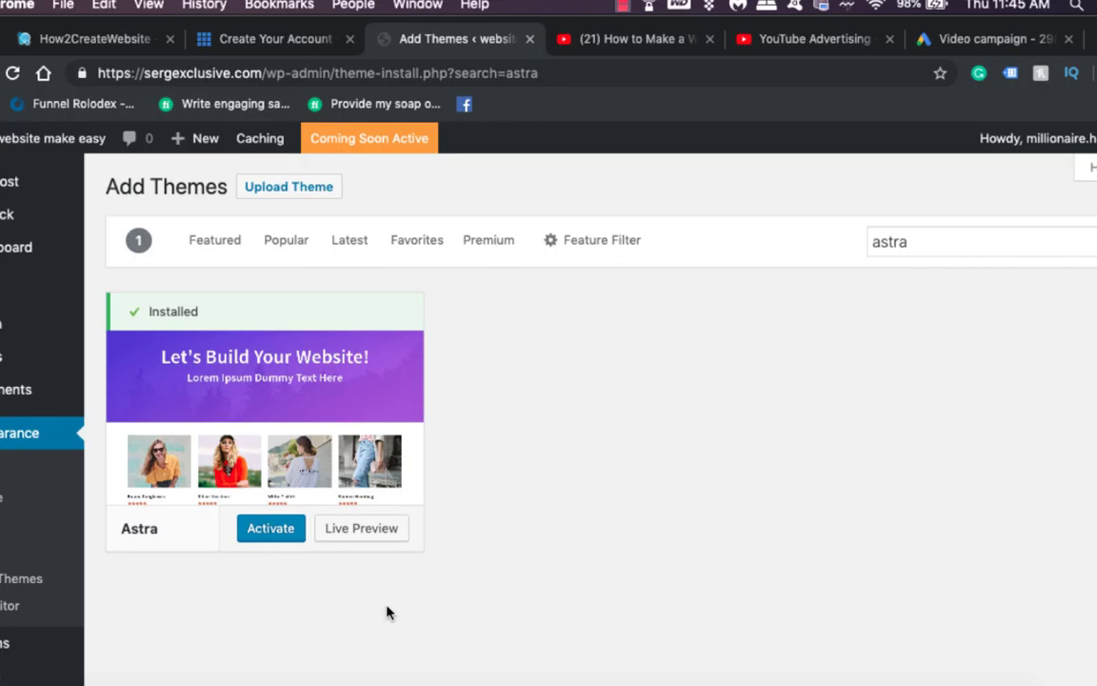
{"action": "left_click", "coordinate": [271, 535]}
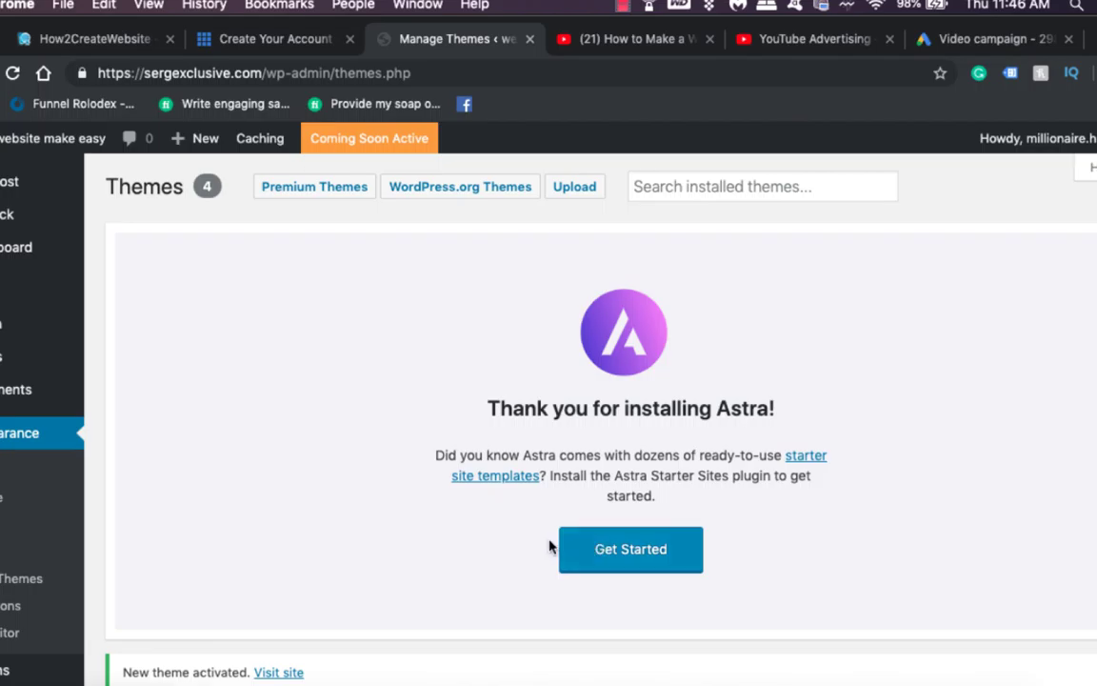
Start the Astra Starter Sites setup and choose Elementor as the page builder.
{"action": "left_click", "coordinate": [629, 562]}
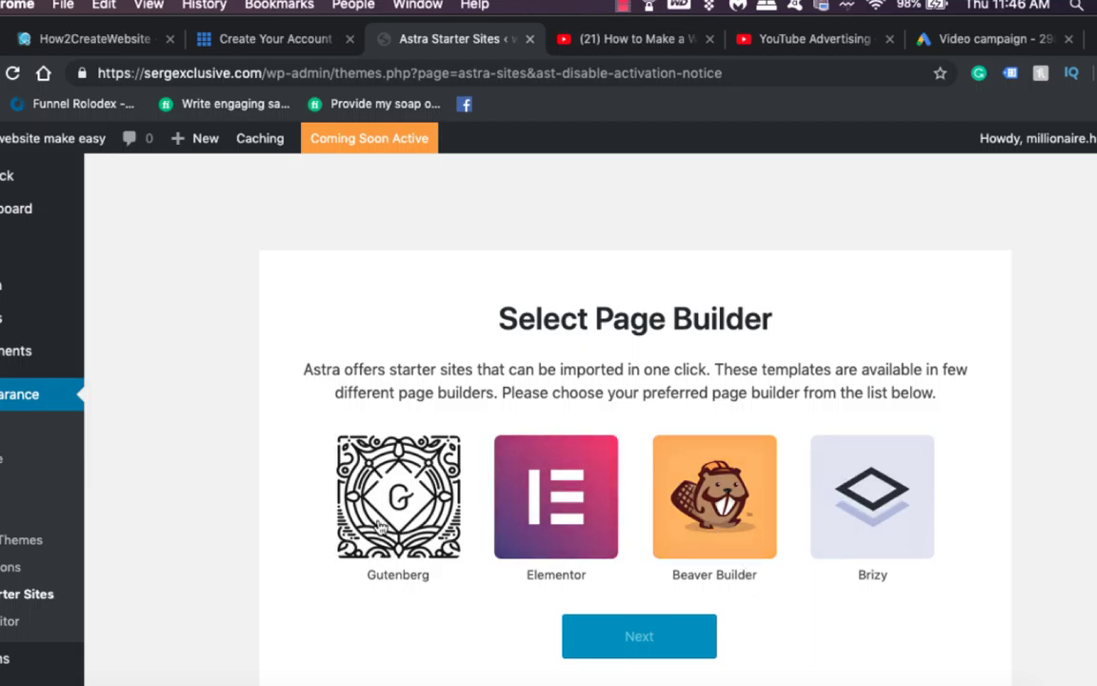
{"action": "left_click", "coordinate": [542, 517]}
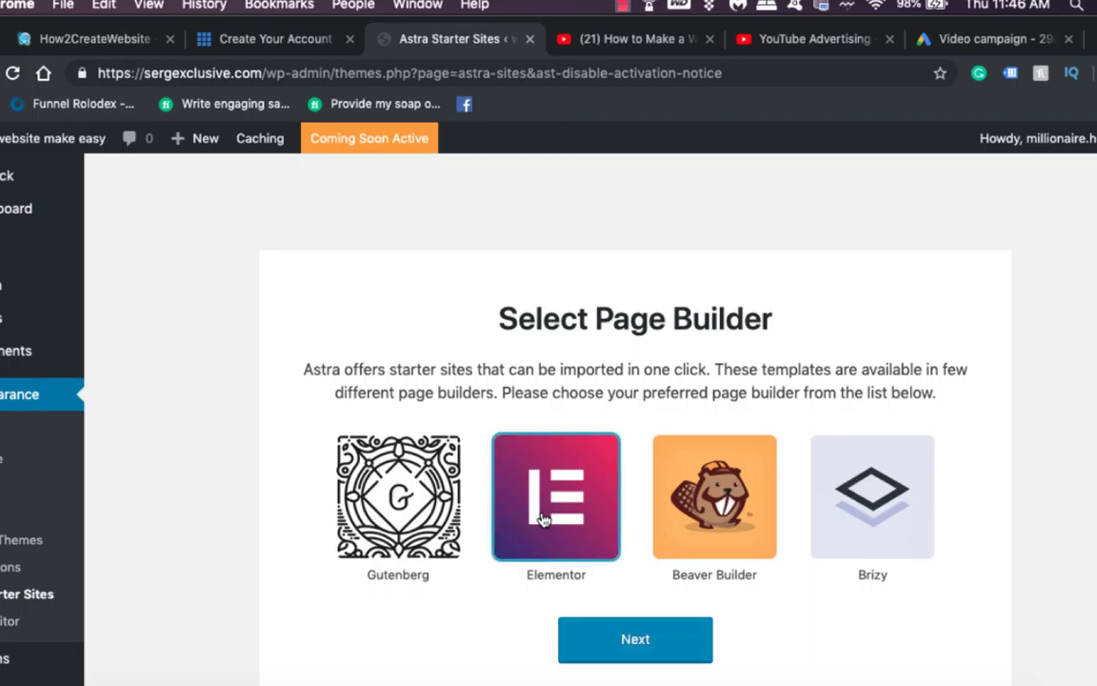
{"action": "left_click", "coordinate": [644, 657]}
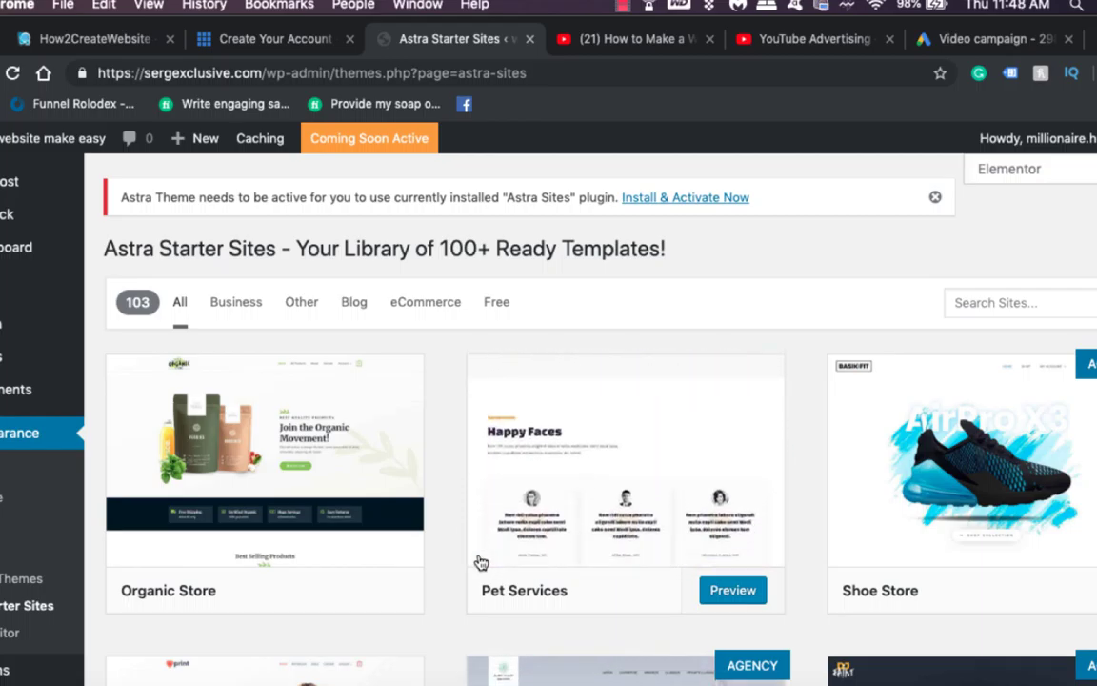
Filter the starter site library to free templates and browse the available designs.
{"action": "left_click", "coordinate": [498, 316]}
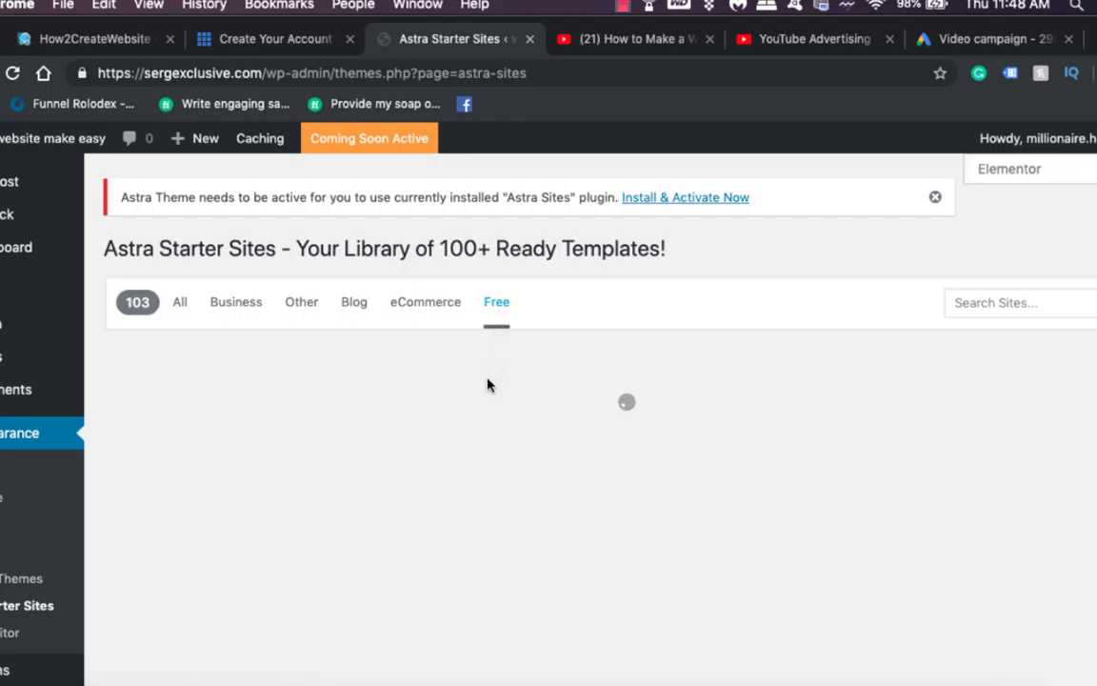
{"action": "mouse_move", "coordinate": [325, 515]}
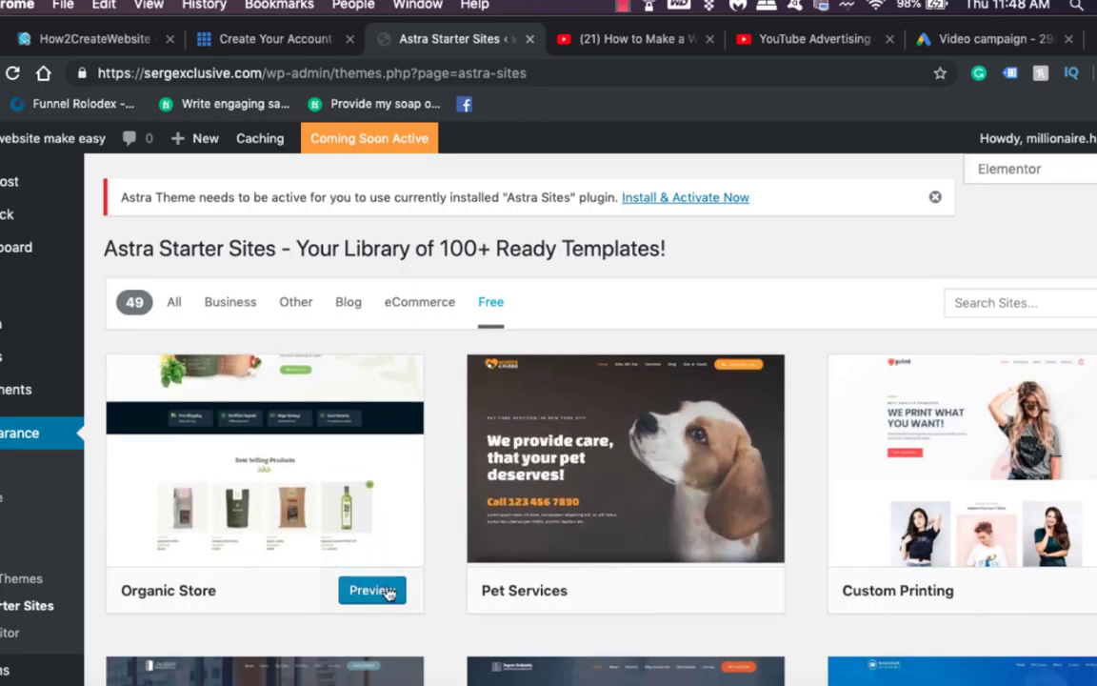
{"action": "mouse_move", "coordinate": [566, 519]}
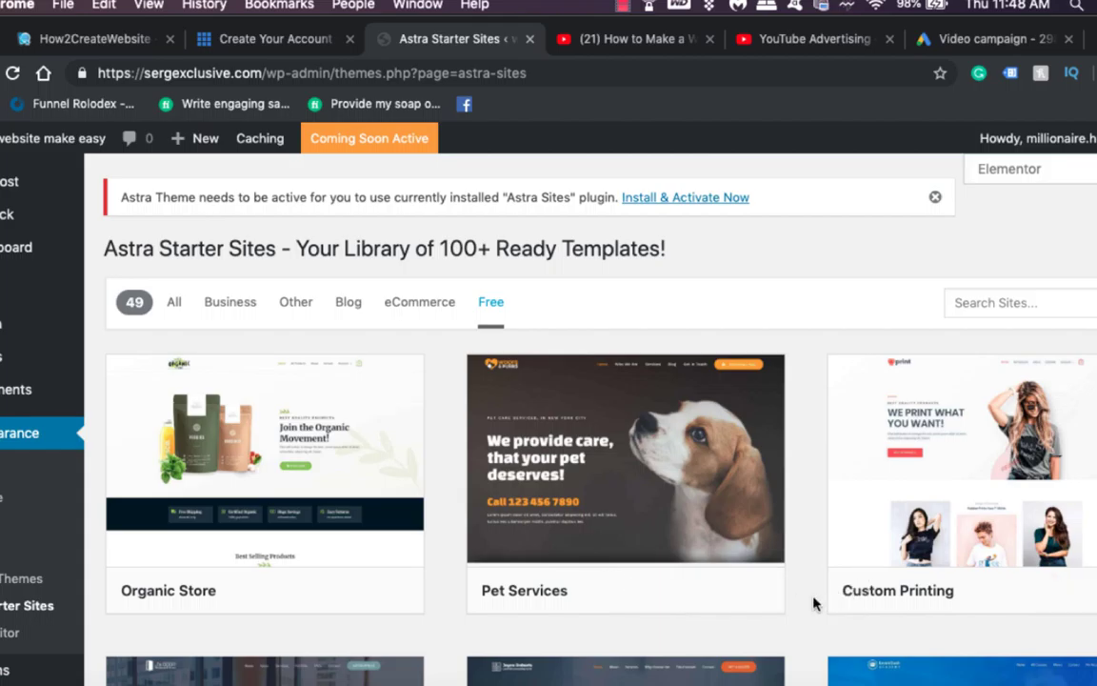
{"action": "scroll", "coordinate": [814, 603], "scroll_direction": "down", "scroll_amount": 3}
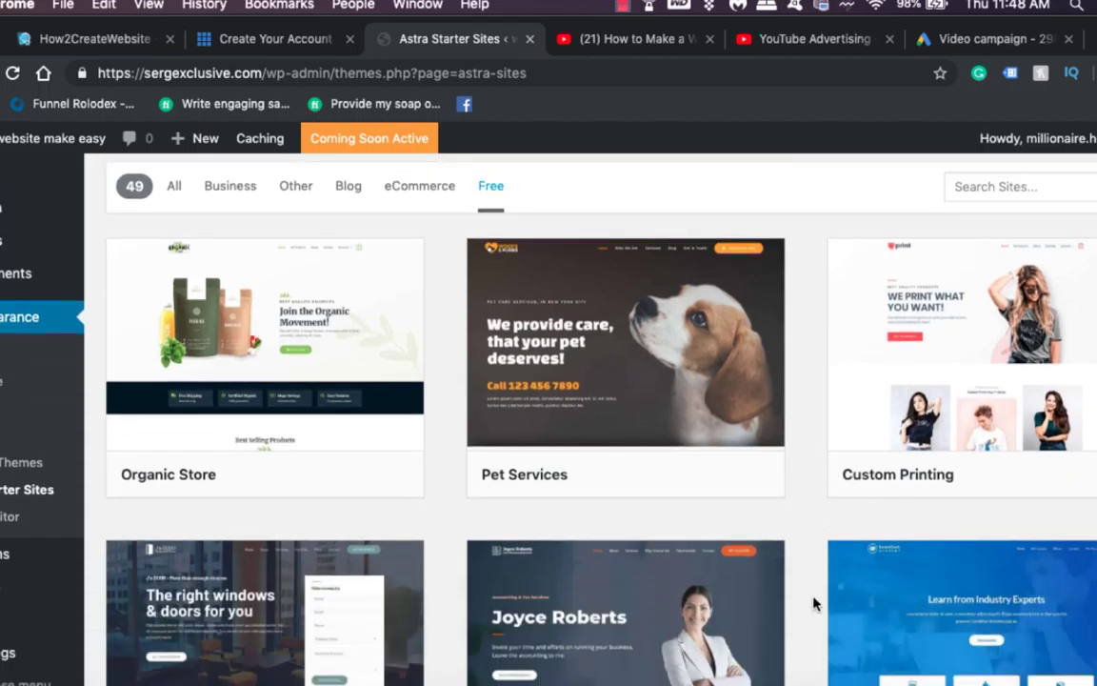
{"action": "scroll", "coordinate": [815, 603], "scroll_direction": "down", "scroll_amount": 1}
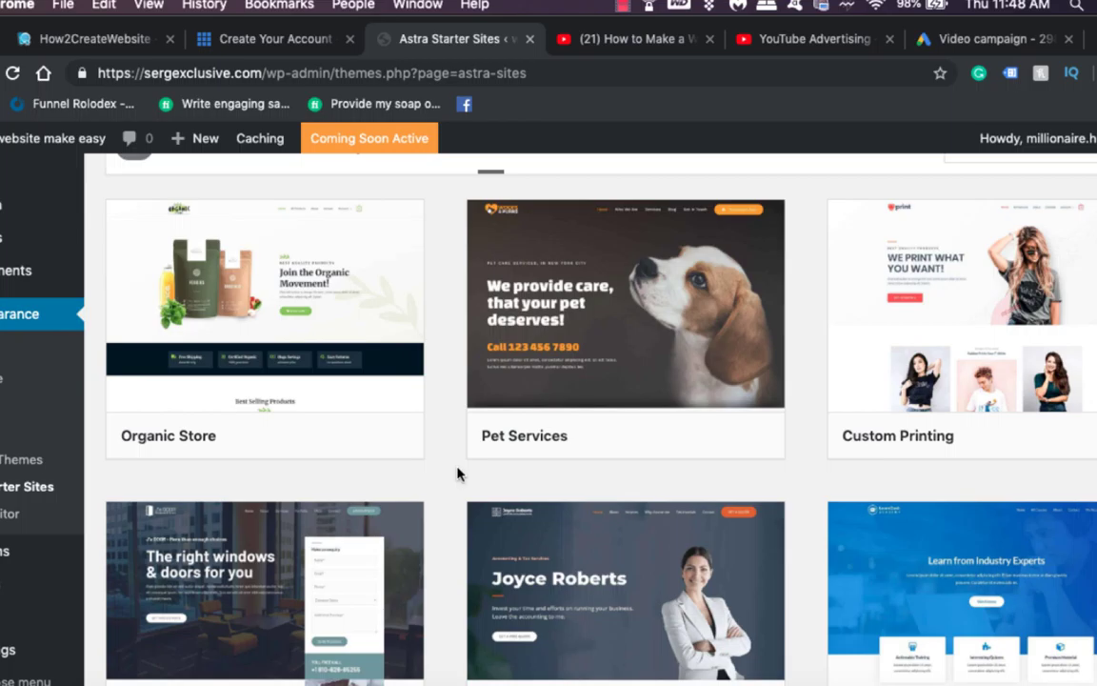
{"action": "scroll", "coordinate": [452, 461], "scroll_direction": "down", "scroll_amount": 5}
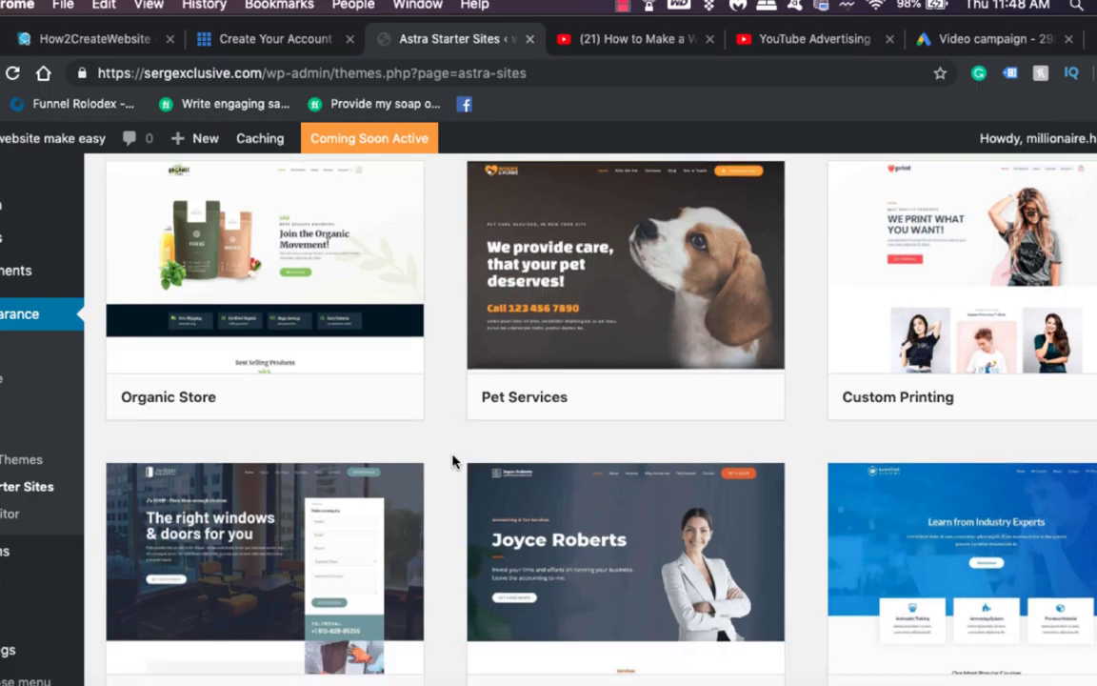
{"action": "scroll", "coordinate": [453, 461], "scroll_direction": "down", "scroll_amount": 4}
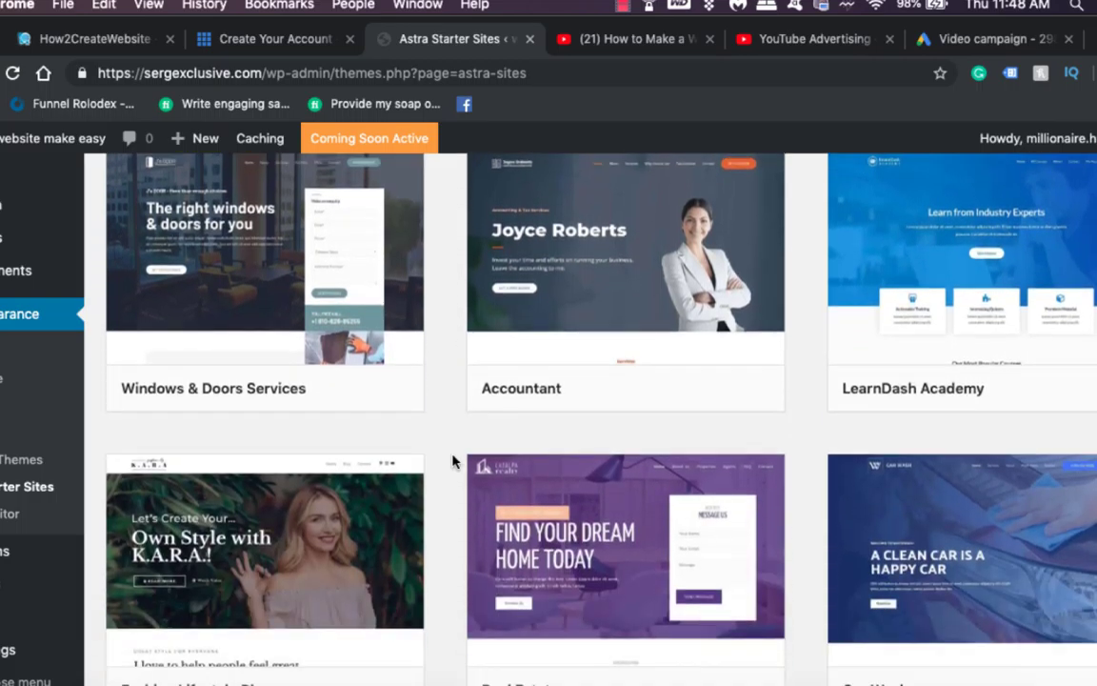
{"action": "scroll", "coordinate": [452, 462], "scroll_direction": "down", "scroll_amount": 2}
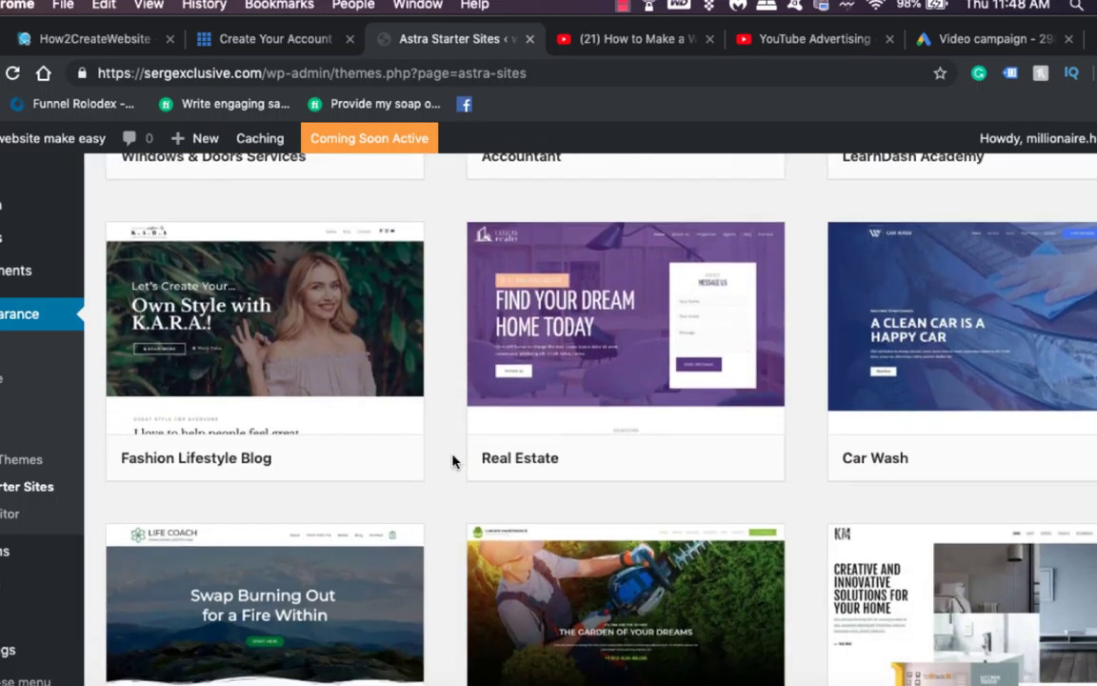
{"action": "scroll", "coordinate": [453, 461], "scroll_direction": "down", "scroll_amount": 6}
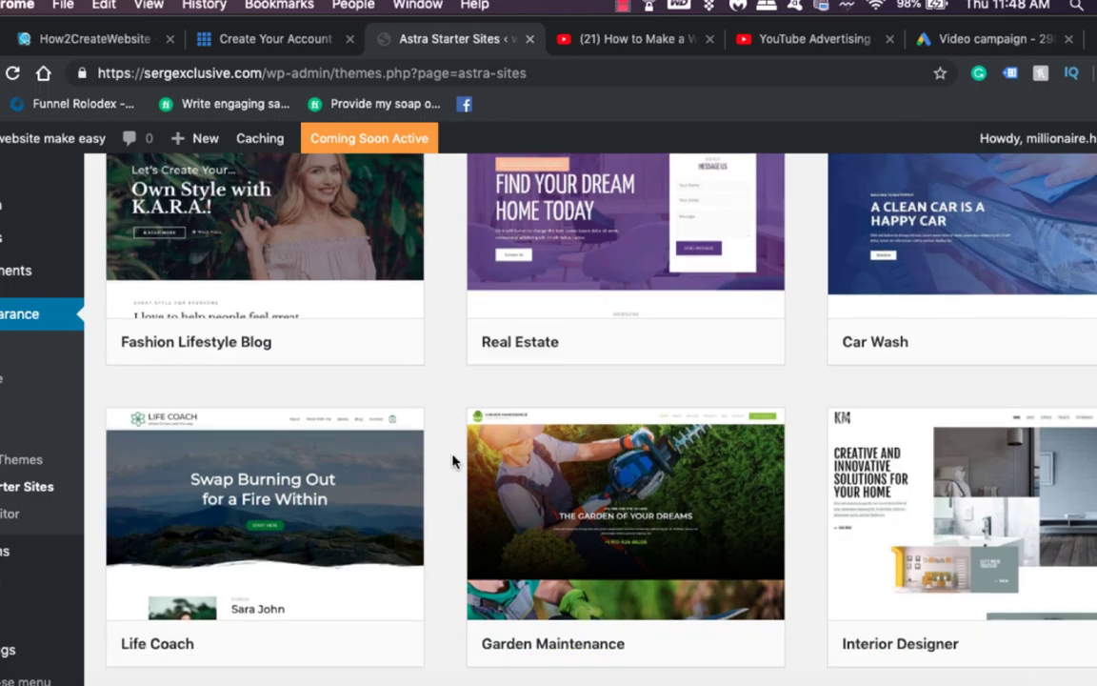
{"action": "scroll", "coordinate": [453, 461], "scroll_direction": "down", "scroll_amount": 3}
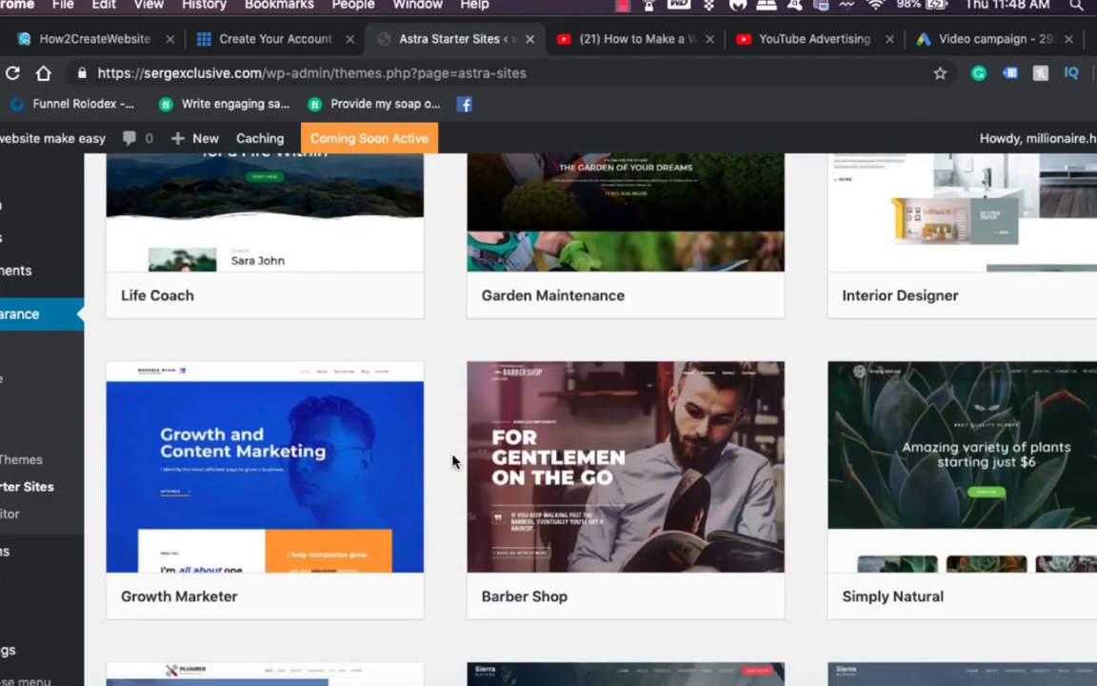
{"action": "scroll", "coordinate": [453, 461], "scroll_direction": "down", "scroll_amount": 2}
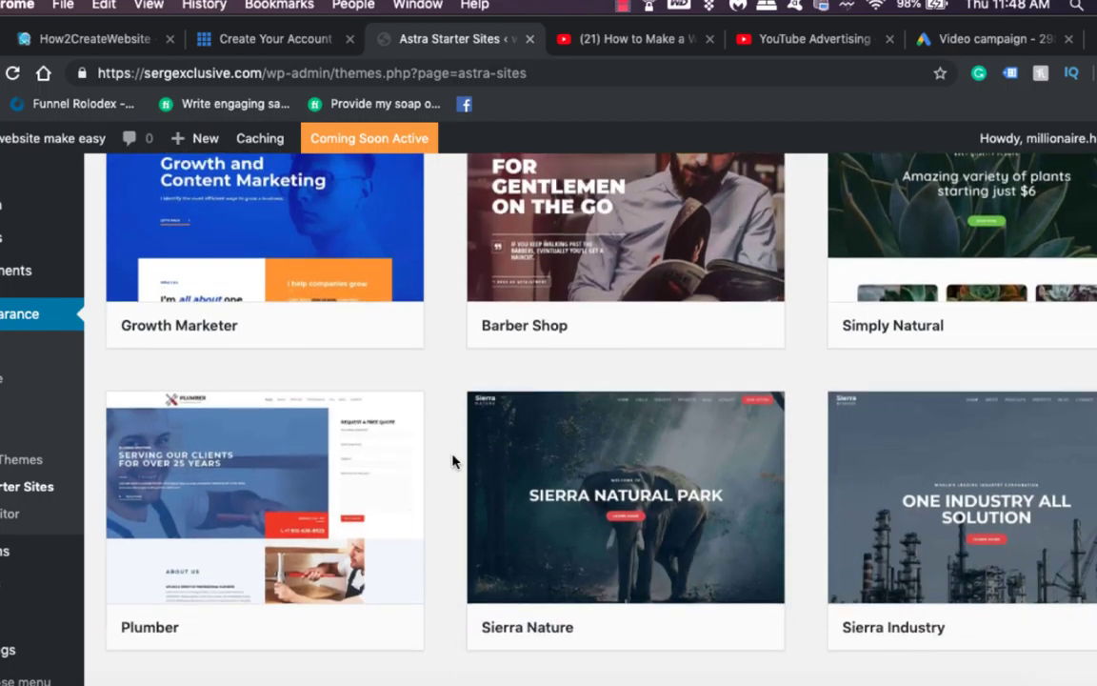
Open the preview of the Sierra Nature template and look over its homepage.
{"action": "mouse_move", "coordinate": [610, 514]}
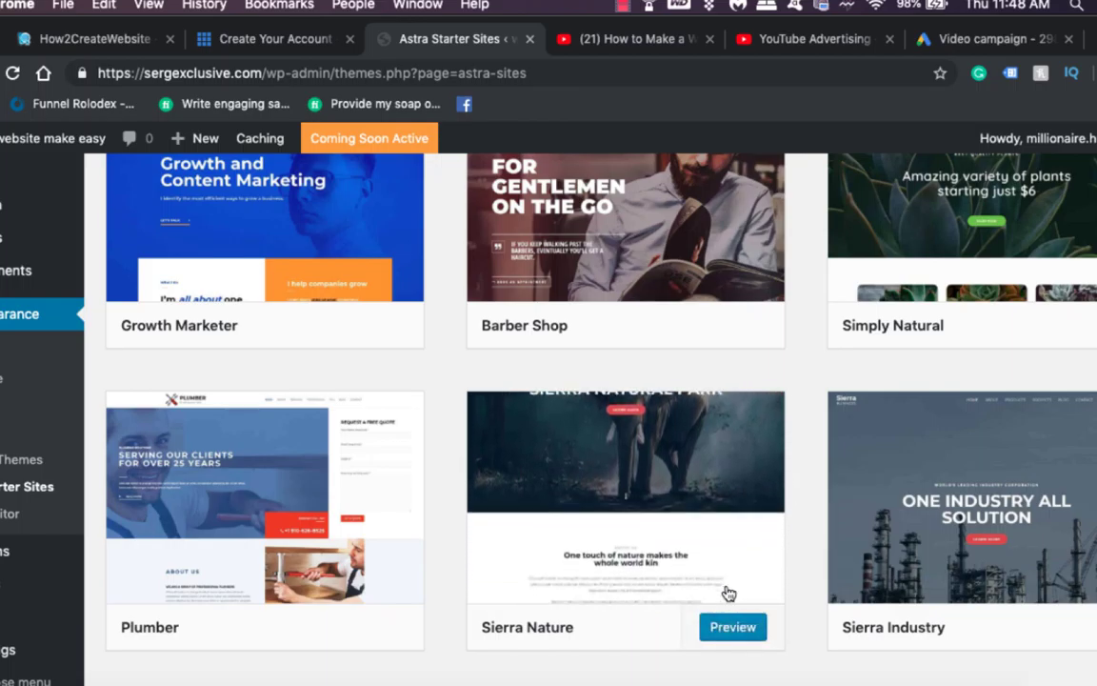
{"action": "left_click", "coordinate": [734, 629]}
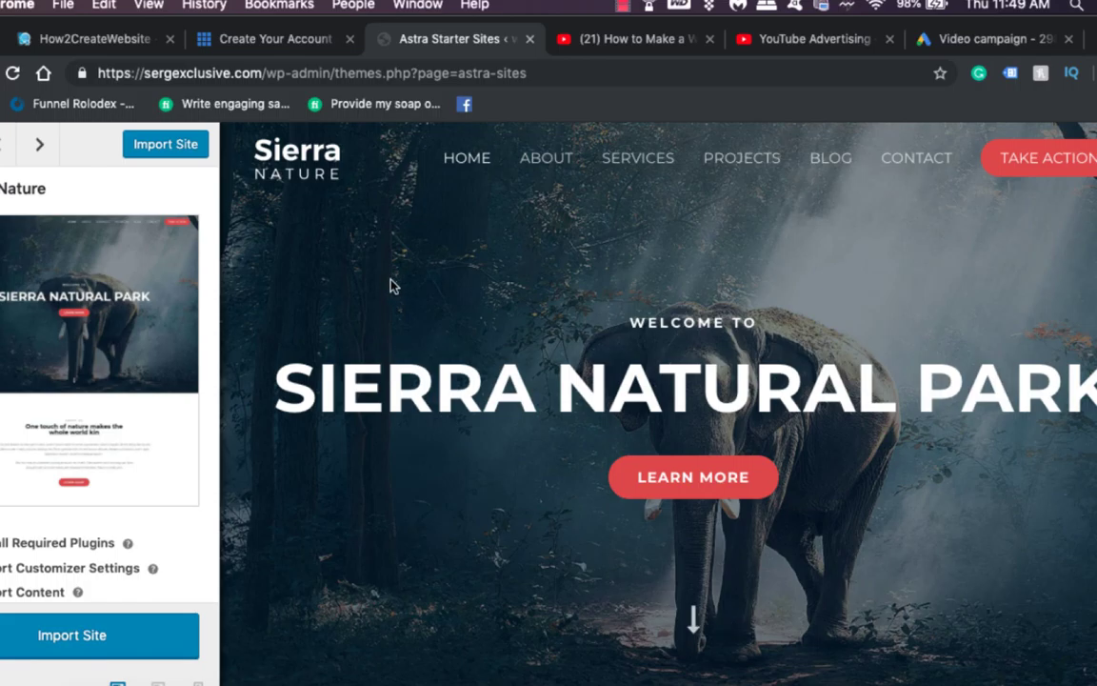
{"action": "scroll", "coordinate": [272, 282], "scroll_direction": "down", "scroll_amount": 5}
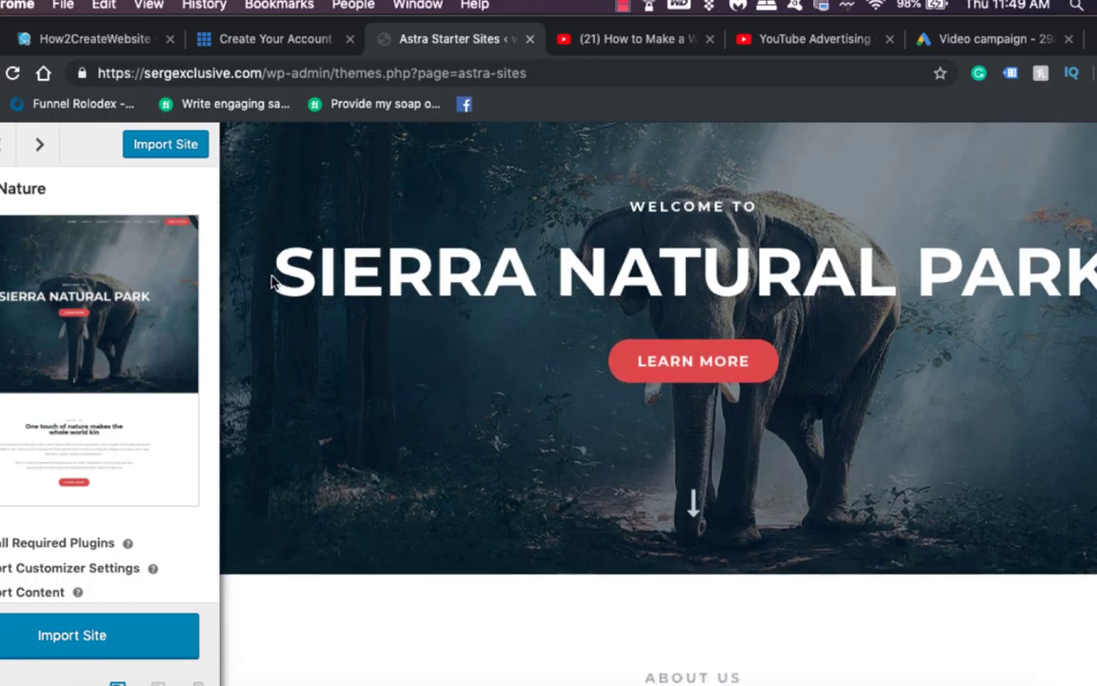
{"action": "scroll", "coordinate": [273, 282], "scroll_direction": "down", "scroll_amount": 2}
{"action": "scroll", "coordinate": [272, 282], "scroll_direction": "up", "scroll_amount": 1}
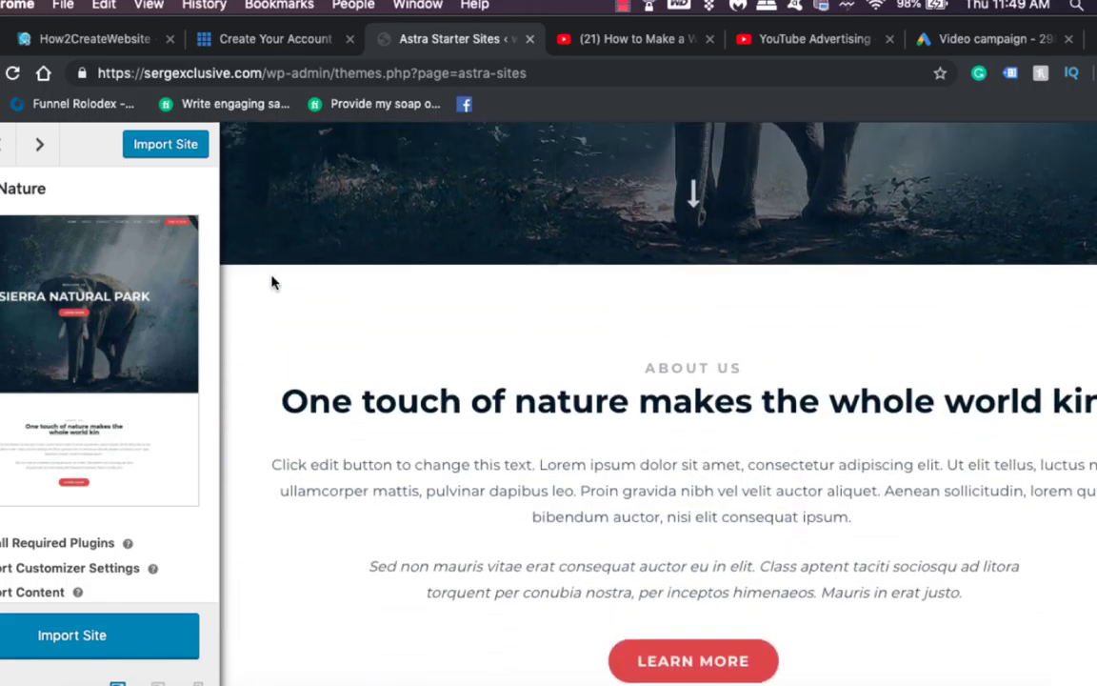
{"action": "scroll", "coordinate": [272, 282], "scroll_direction": "up", "scroll_amount": 5}
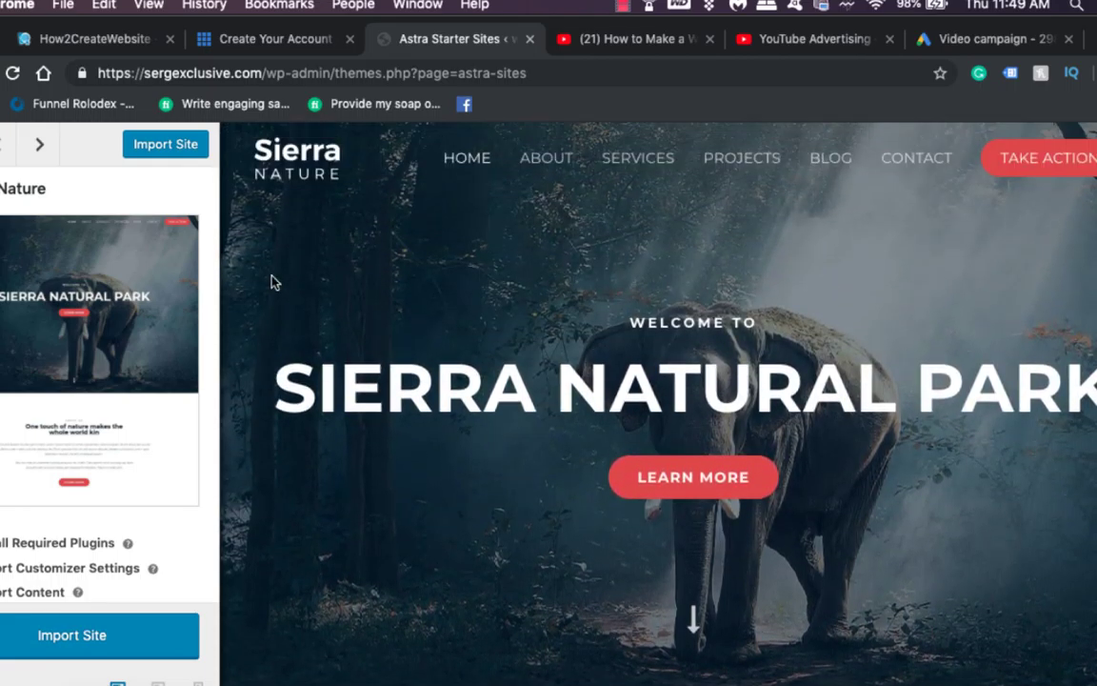
{"action": "scroll", "coordinate": [272, 281], "scroll_direction": "down", "scroll_amount": 1}
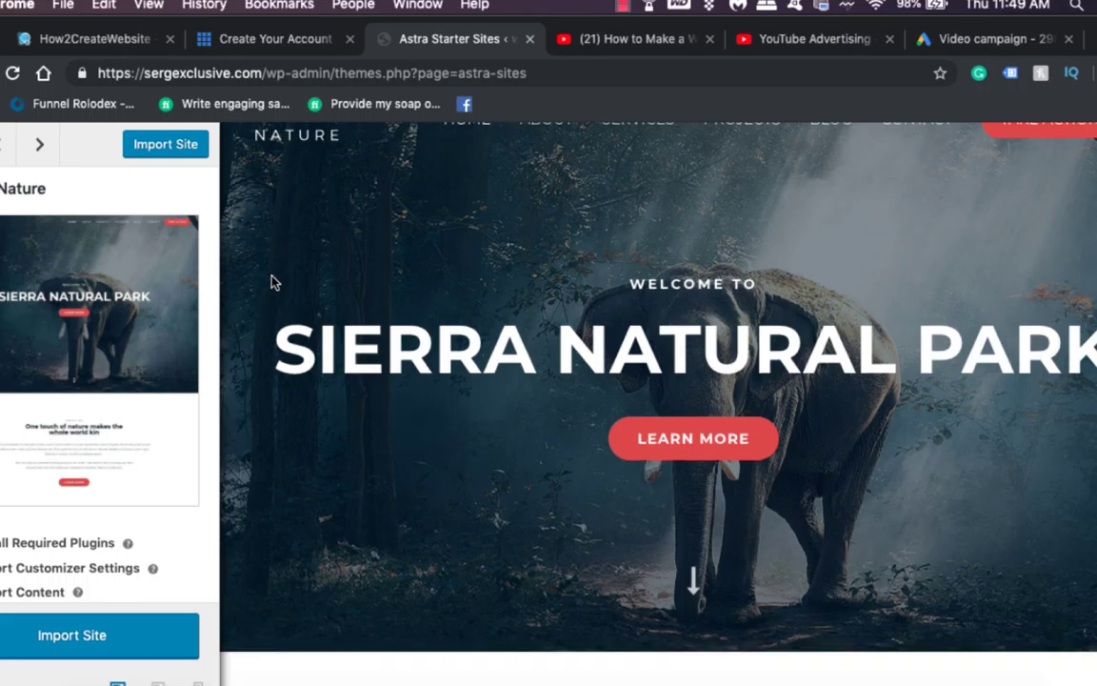
{"action": "scroll", "coordinate": [272, 281], "scroll_direction": "up", "scroll_amount": 1}
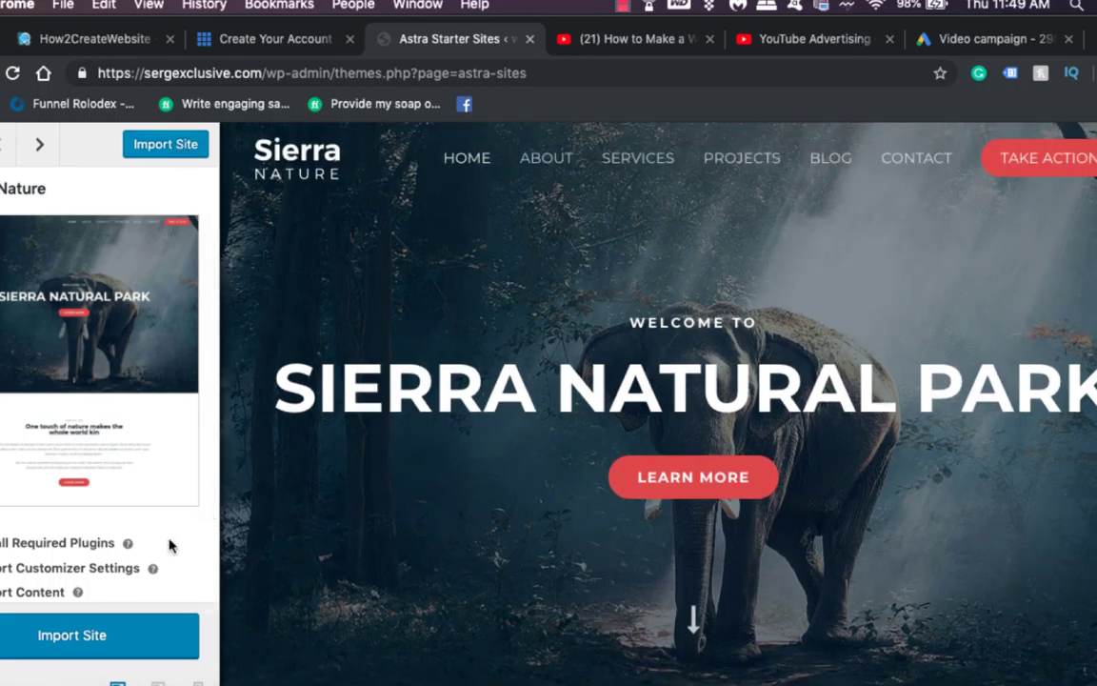
Import the complete Sierra Nature starter site and open the imported website.
{"action": "scroll", "coordinate": [170, 545], "scroll_direction": "down", "scroll_amount": 3}
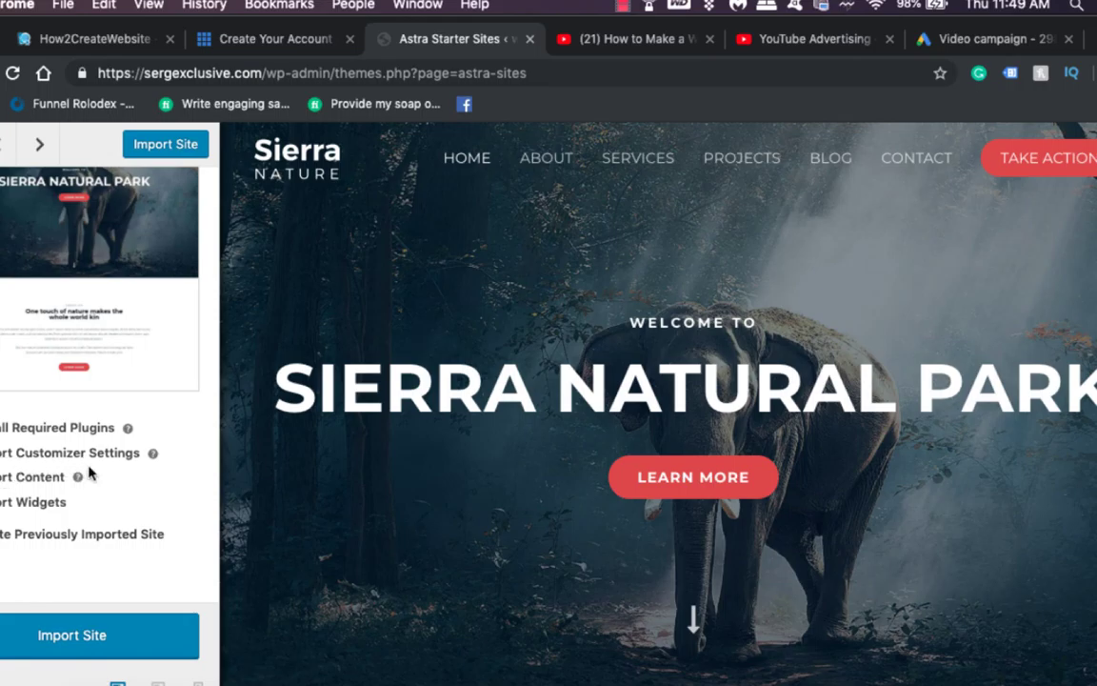
{"action": "left_click", "coordinate": [163, 145]}
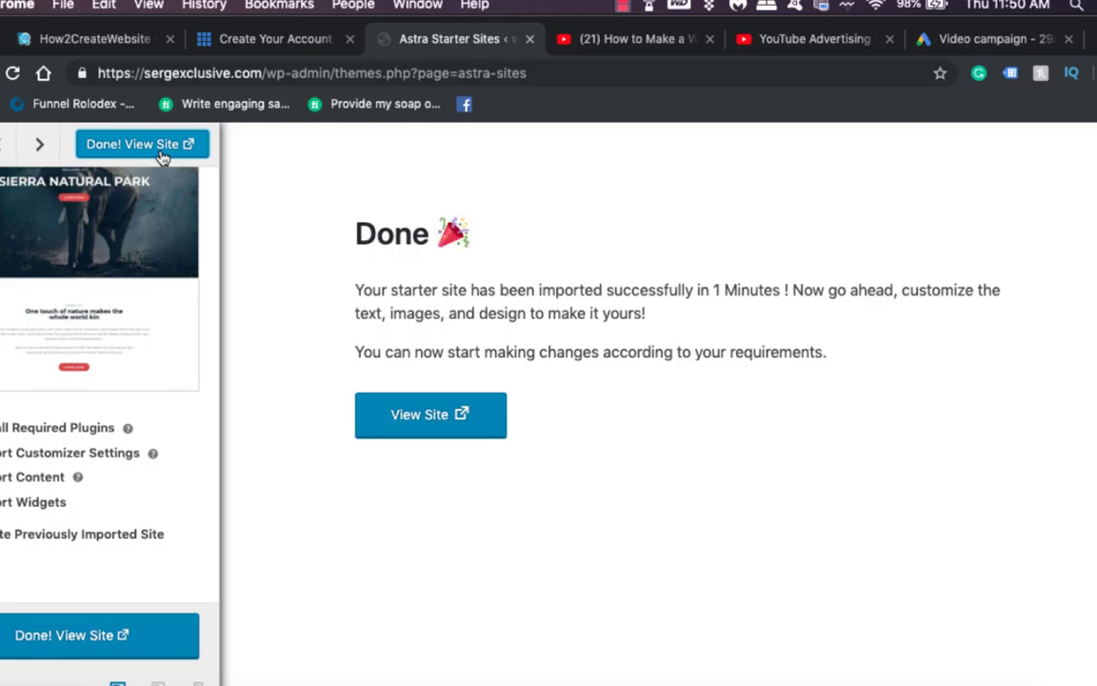
{"action": "left_click", "coordinate": [398, 433]}
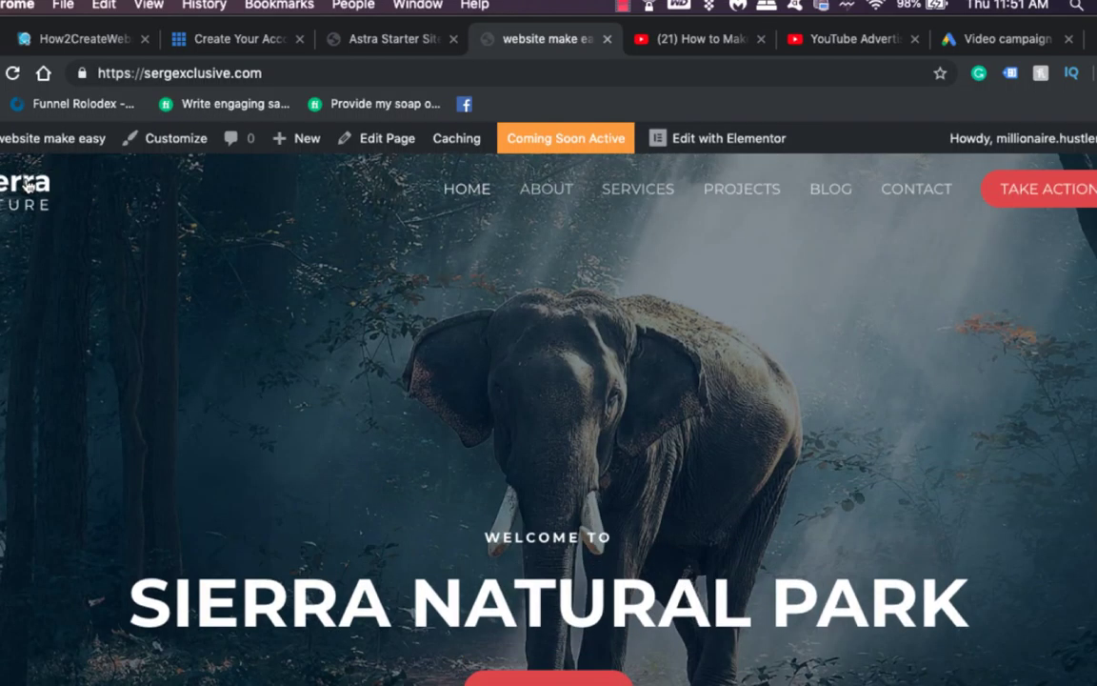
Examine the imported homepage from its header through the About Us and Services sections.
{"action": "scroll", "coordinate": [27, 184], "scroll_direction": "down", "scroll_amount": 2}
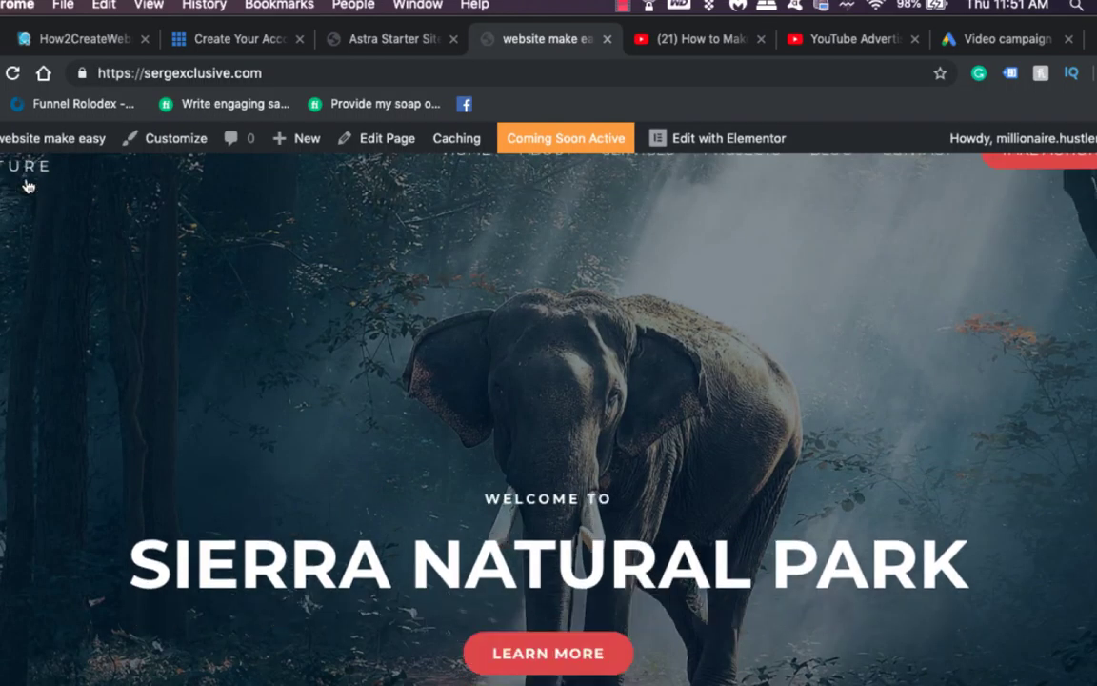
{"action": "scroll", "coordinate": [27, 184], "scroll_direction": "down", "scroll_amount": 2}
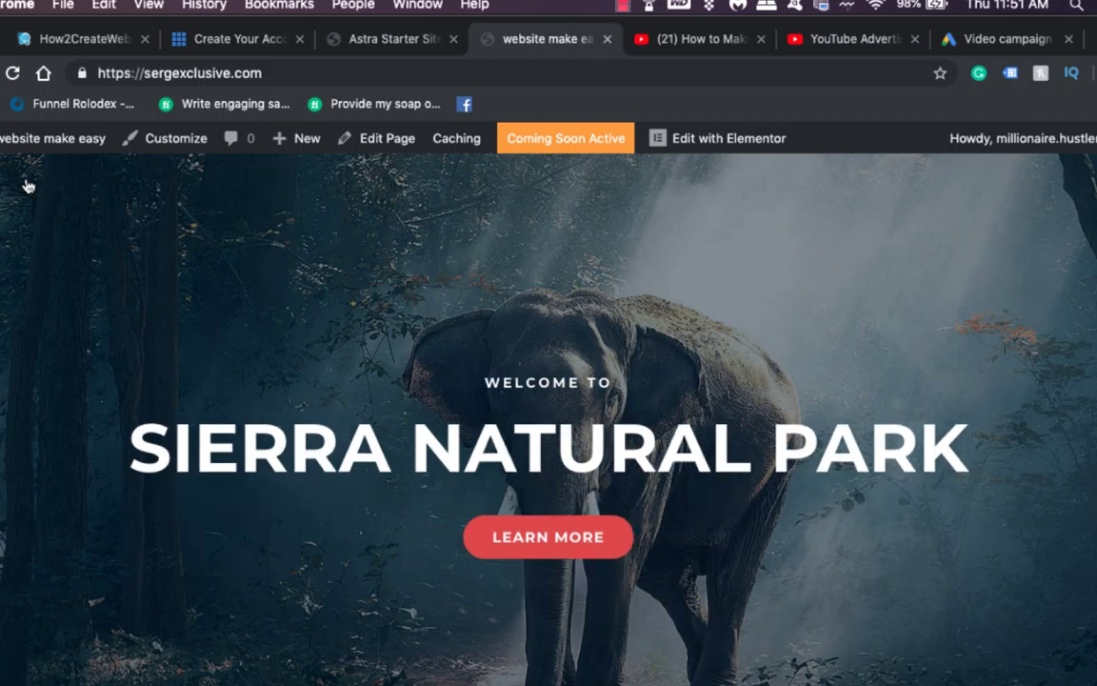
{"action": "scroll", "coordinate": [27, 186], "scroll_direction": "down", "scroll_amount": 5}
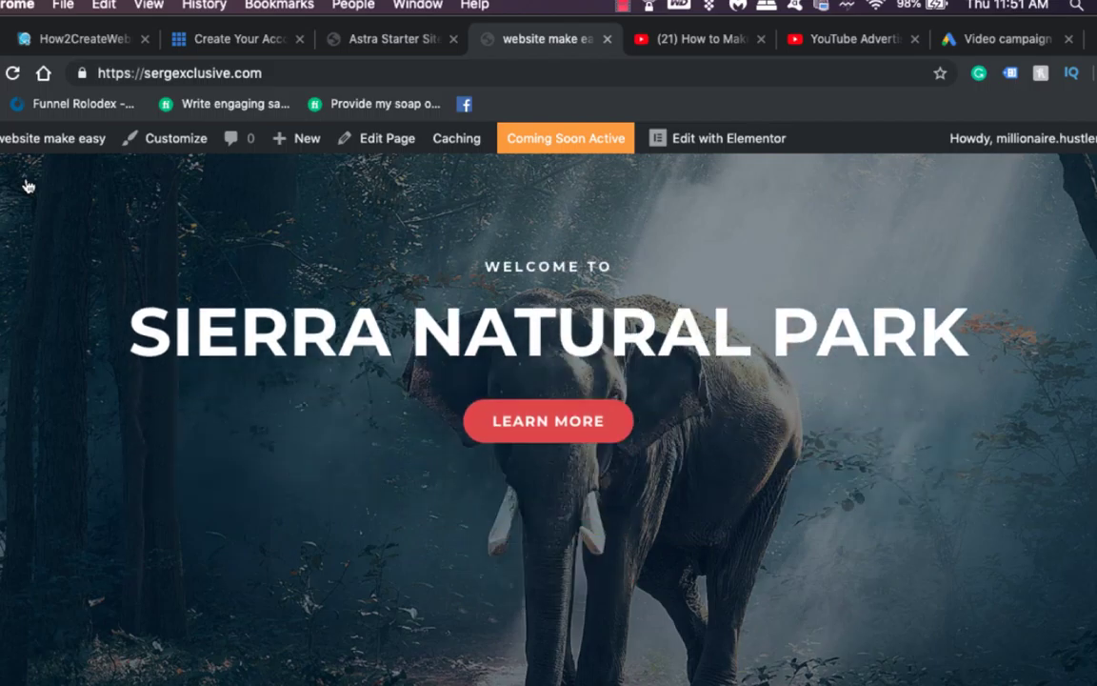
{"action": "scroll", "coordinate": [28, 186], "scroll_direction": "down", "scroll_amount": 10}
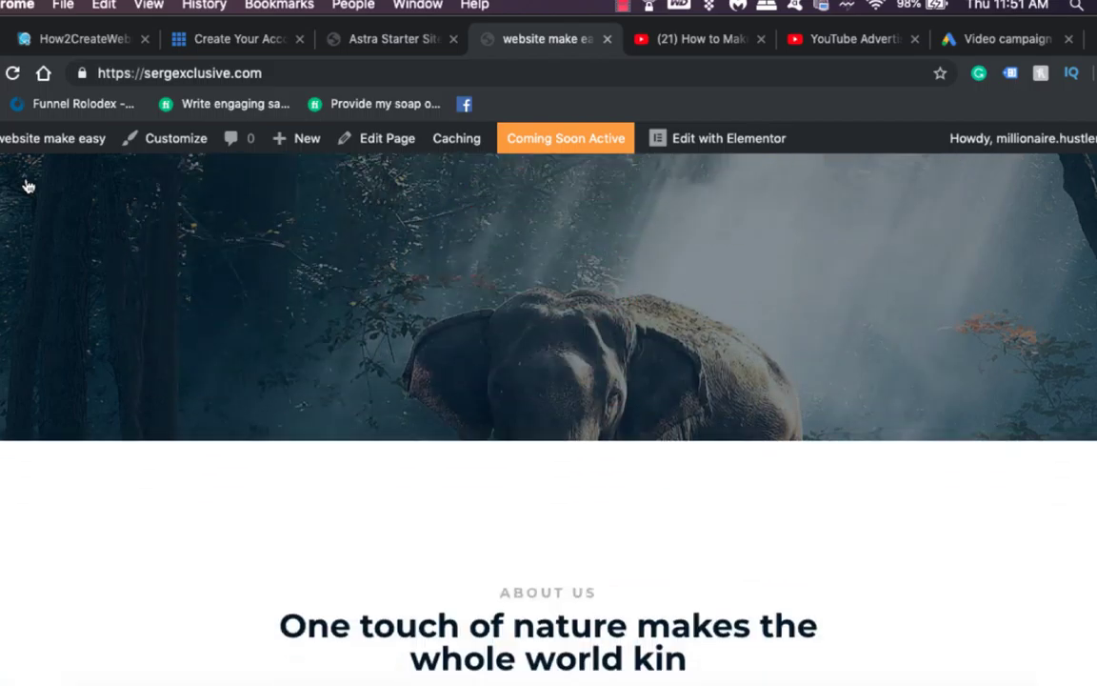
{"action": "scroll", "coordinate": [28, 185], "scroll_direction": "down", "scroll_amount": 3}
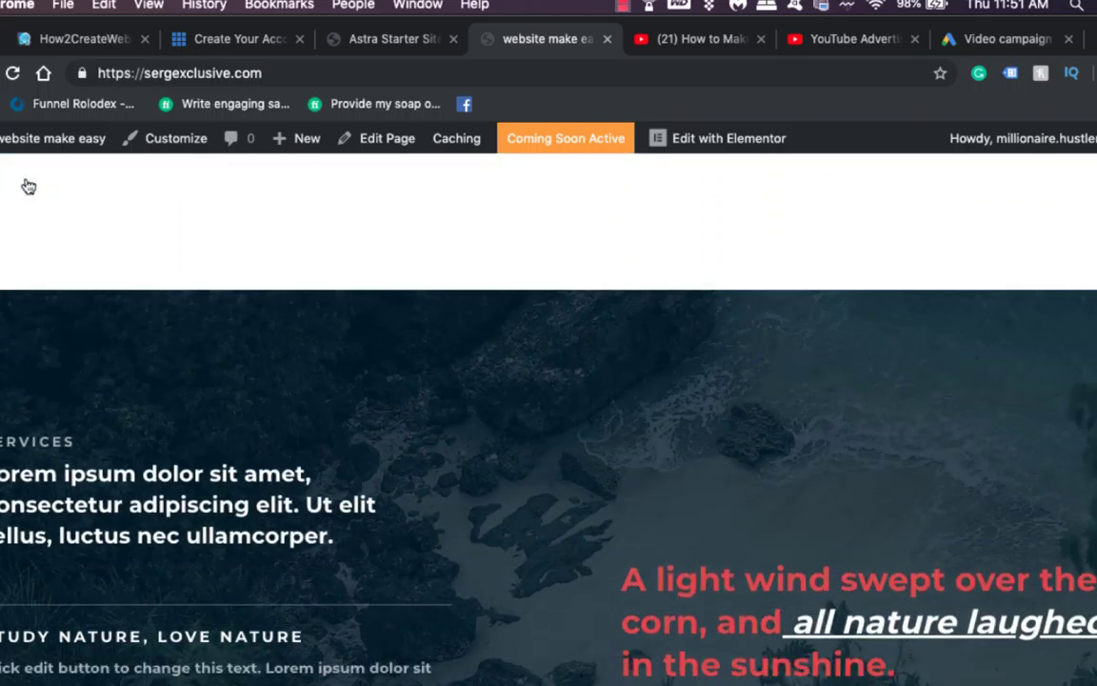
{"action": "scroll", "coordinate": [29, 186], "scroll_direction": "up", "scroll_amount": 2}
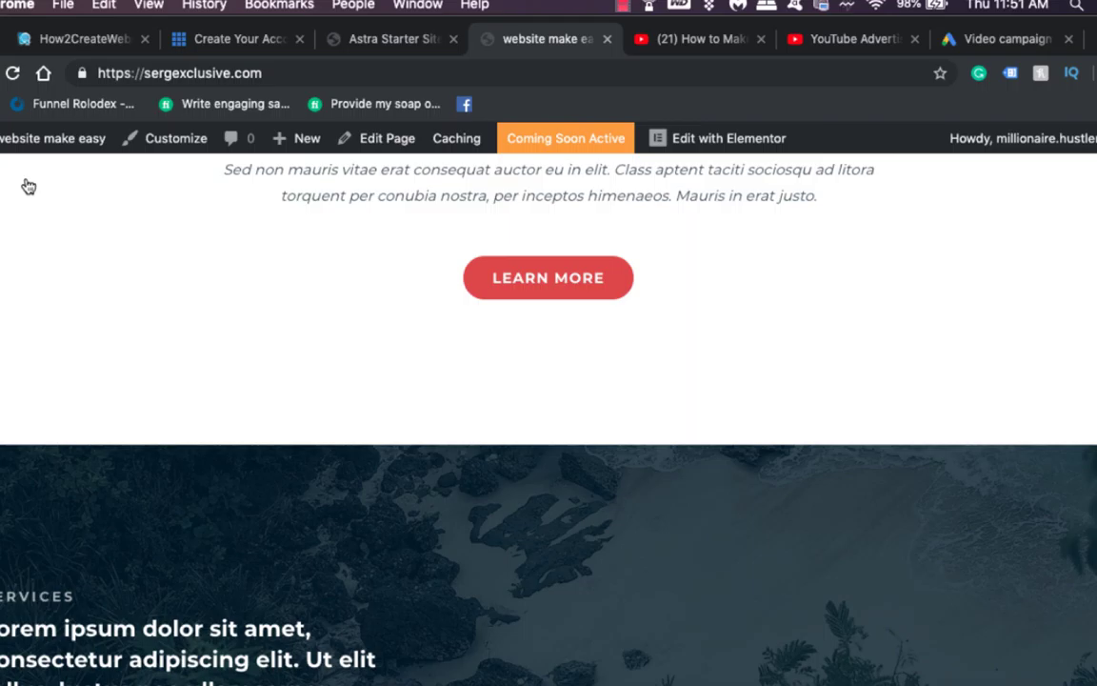
{"action": "scroll", "coordinate": [29, 186], "scroll_direction": "up", "scroll_amount": 10}
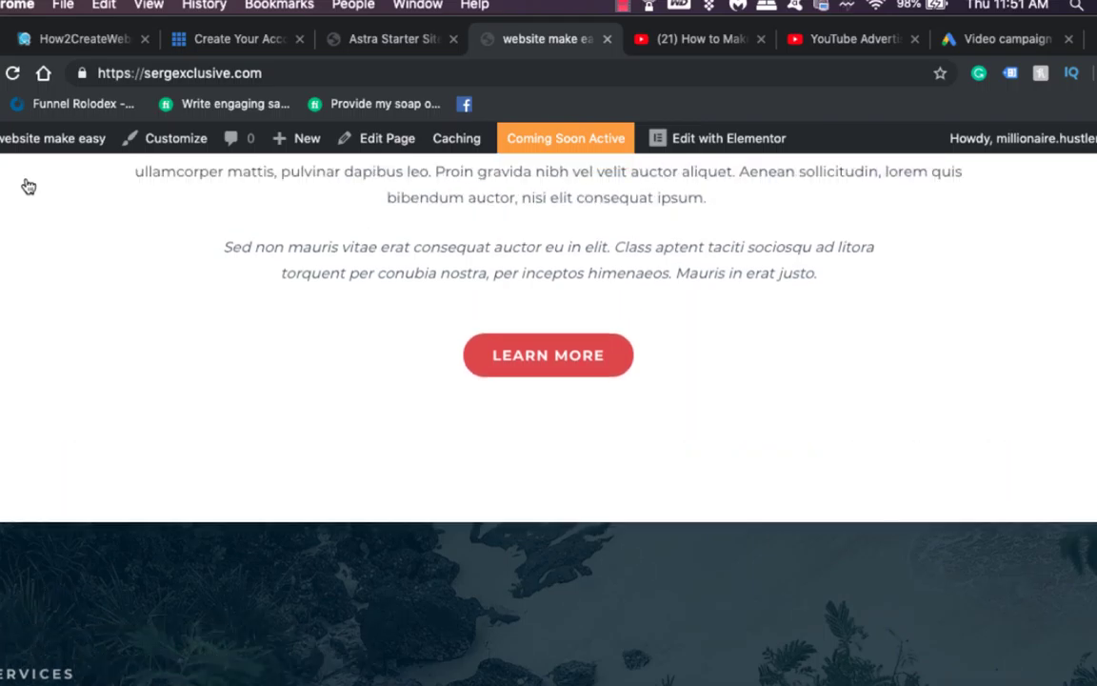
{"action": "scroll", "coordinate": [29, 186], "scroll_direction": "up", "scroll_amount": 8}
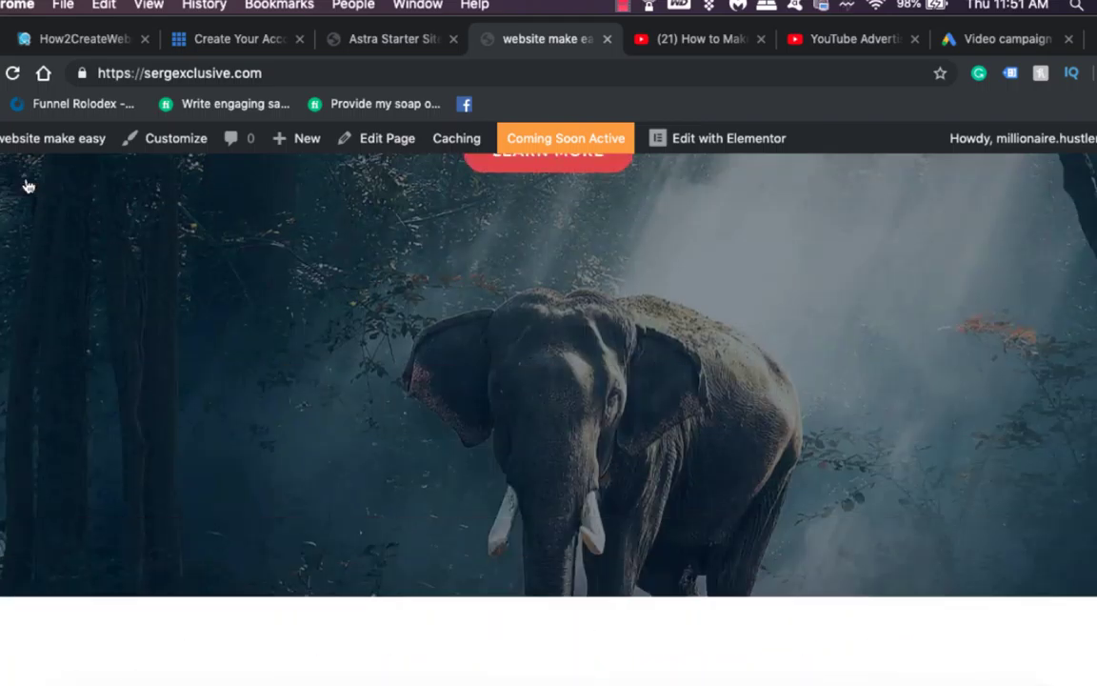
{"action": "scroll", "coordinate": [29, 186], "scroll_direction": "up", "scroll_amount": 2}
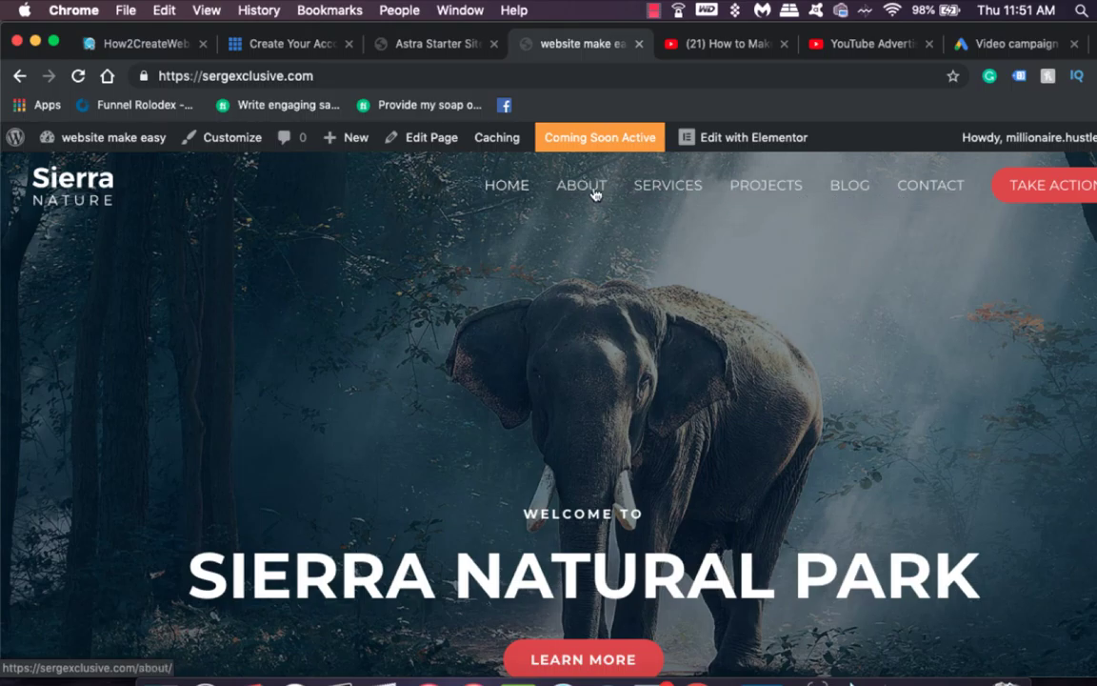
Open the site's Services page and look over its content.
{"action": "left_click", "coordinate": [686, 190]}
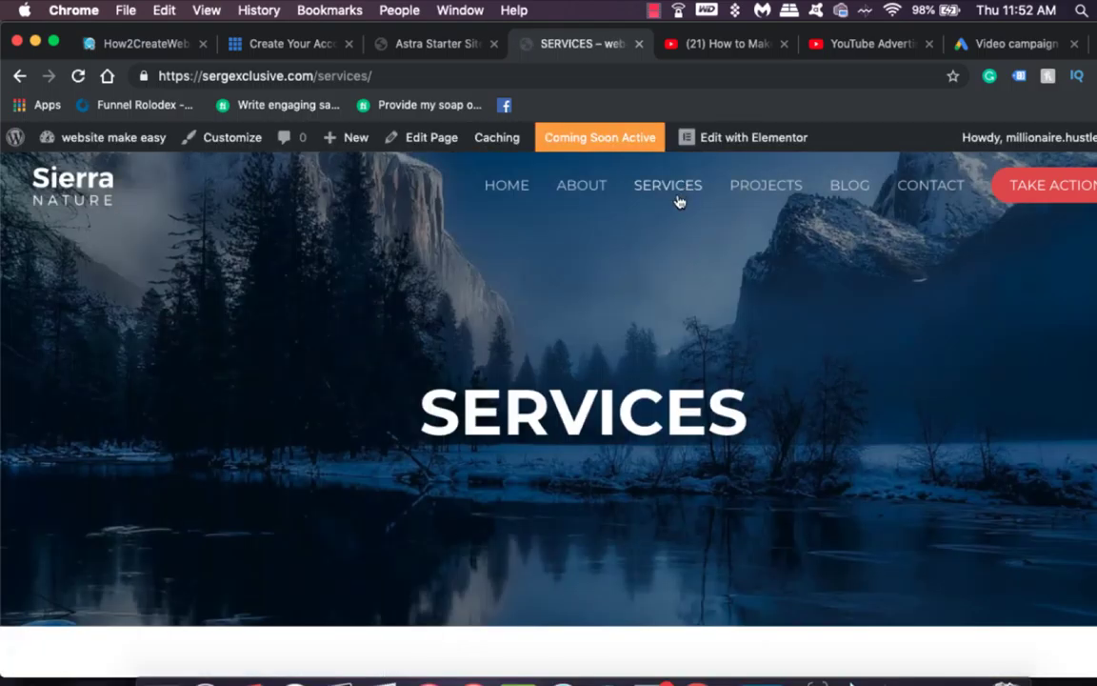
{"action": "scroll", "coordinate": [677, 198], "scroll_direction": "down", "scroll_amount": 3}
{"action": "scroll", "coordinate": [676, 198], "scroll_direction": "up", "scroll_amount": 3}
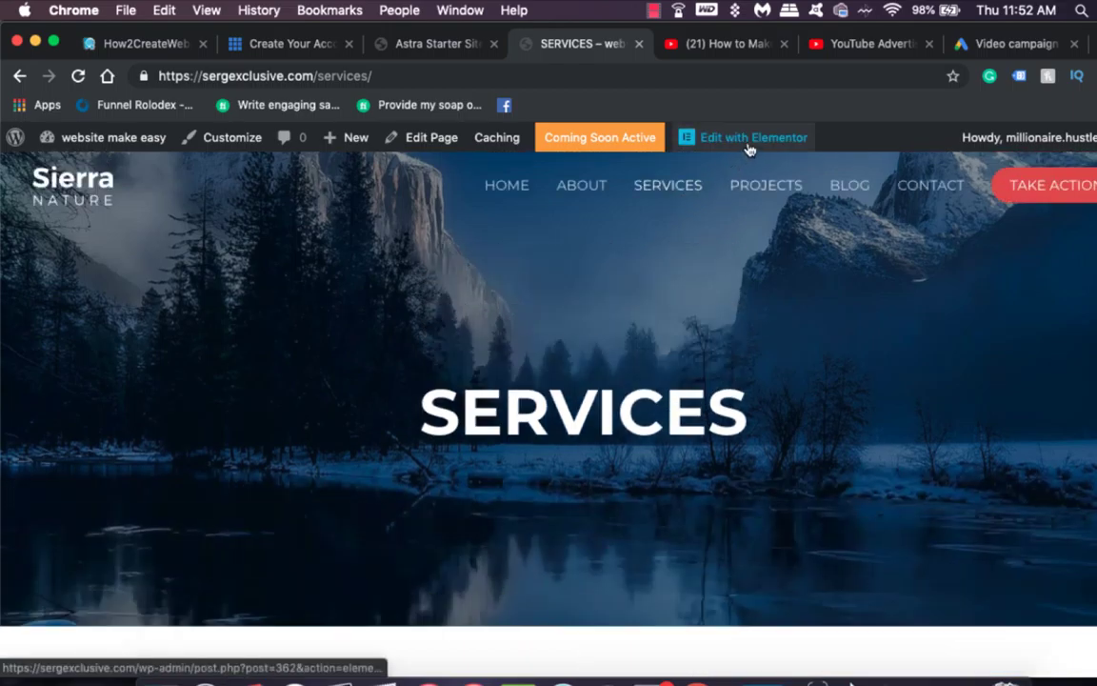
Open the Services page in the Elementor editor and dismiss the Flexbox changes notice.
{"action": "mouse_move", "coordinate": [750, 149]}
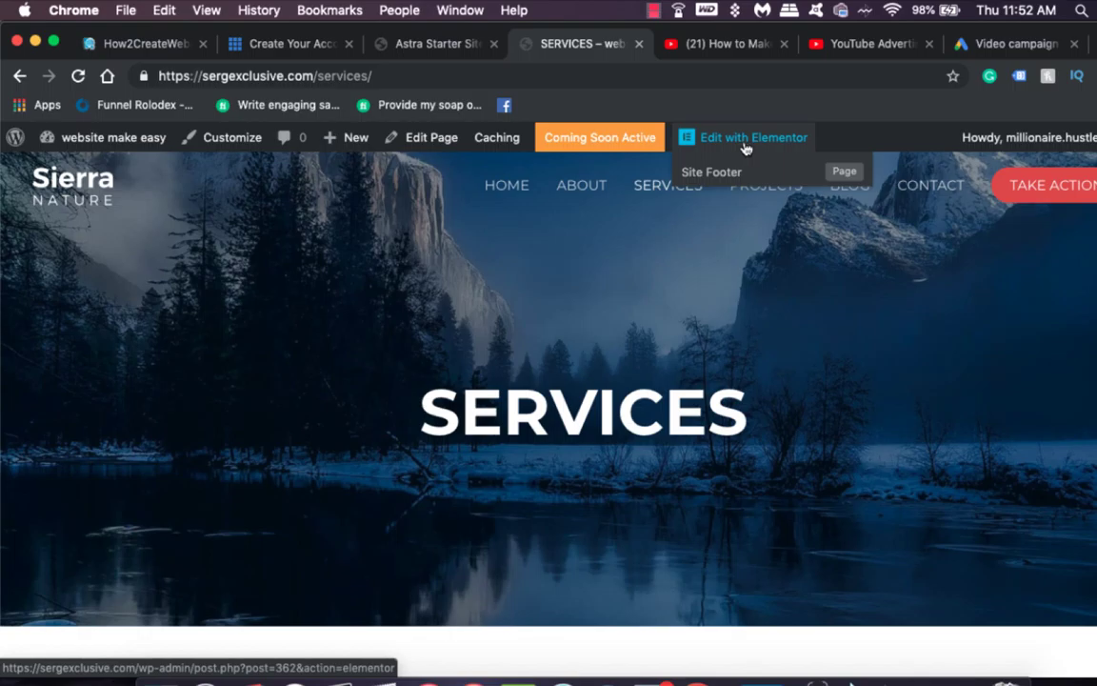
{"action": "left_click", "coordinate": [746, 145]}
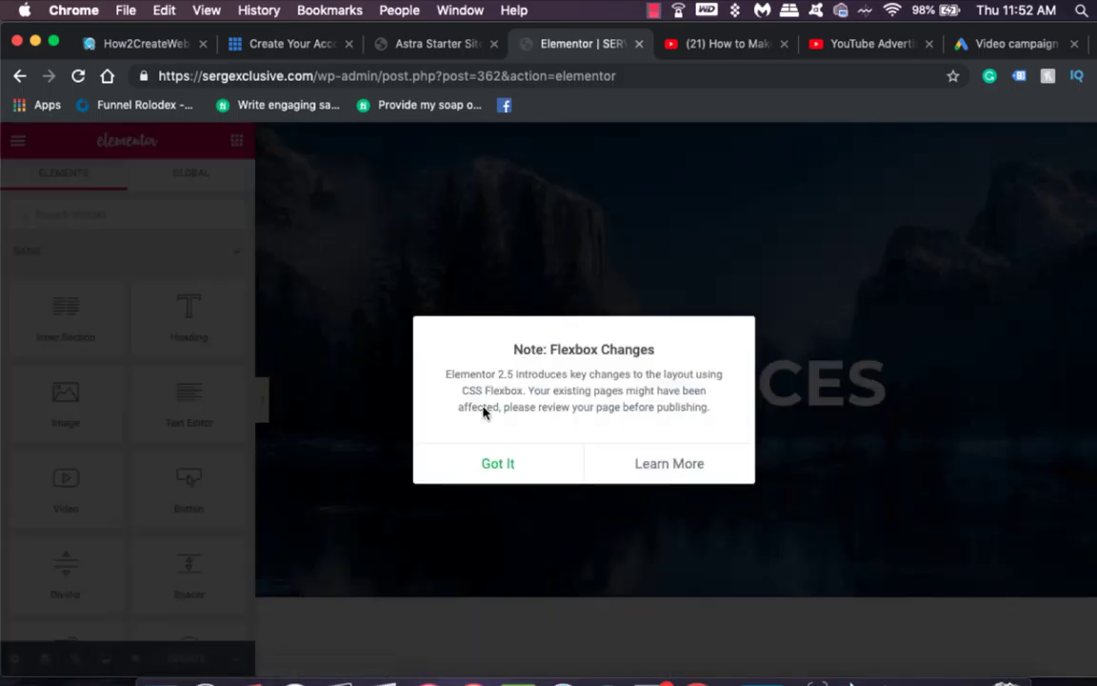
{"action": "left_click", "coordinate": [497, 464]}
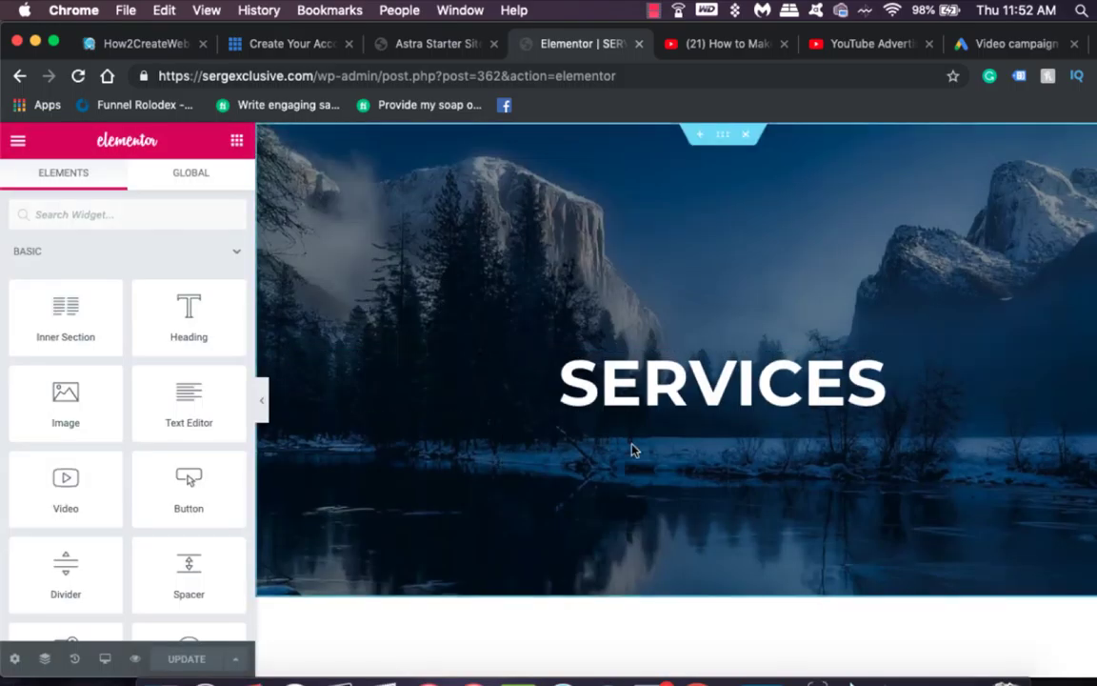
Replace the page's main heading text in the hero section with "About us".
{"action": "double_click", "coordinate": [579, 393]}
{"action": "key", "text": "BackSpace"}
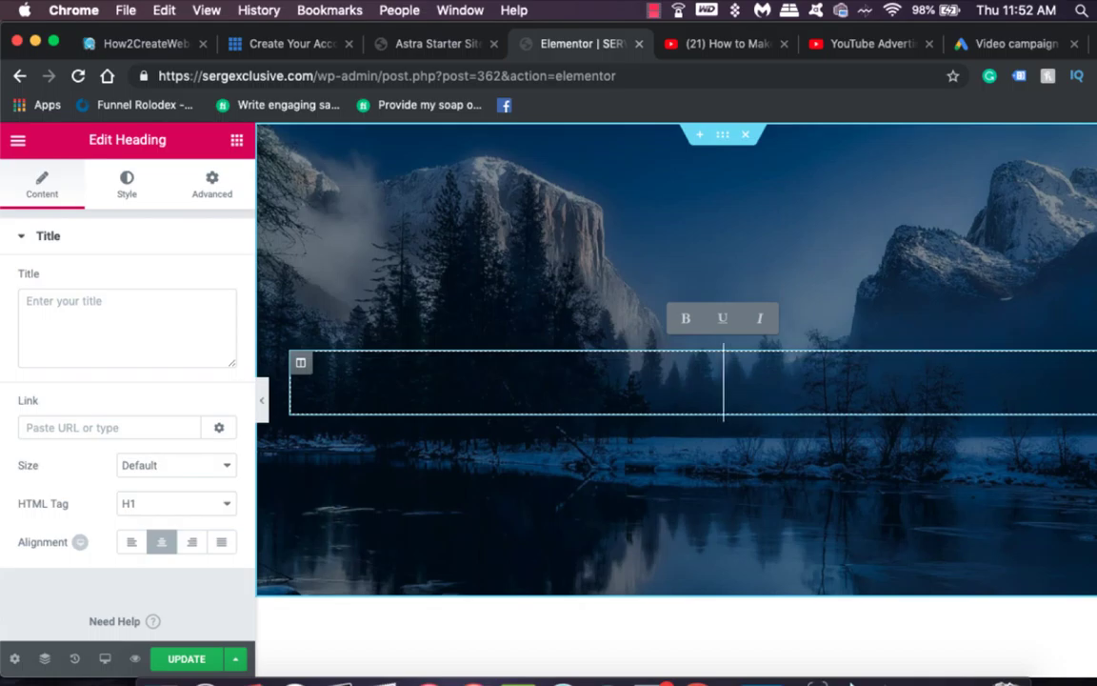
{"action": "type", "text": "About us"}
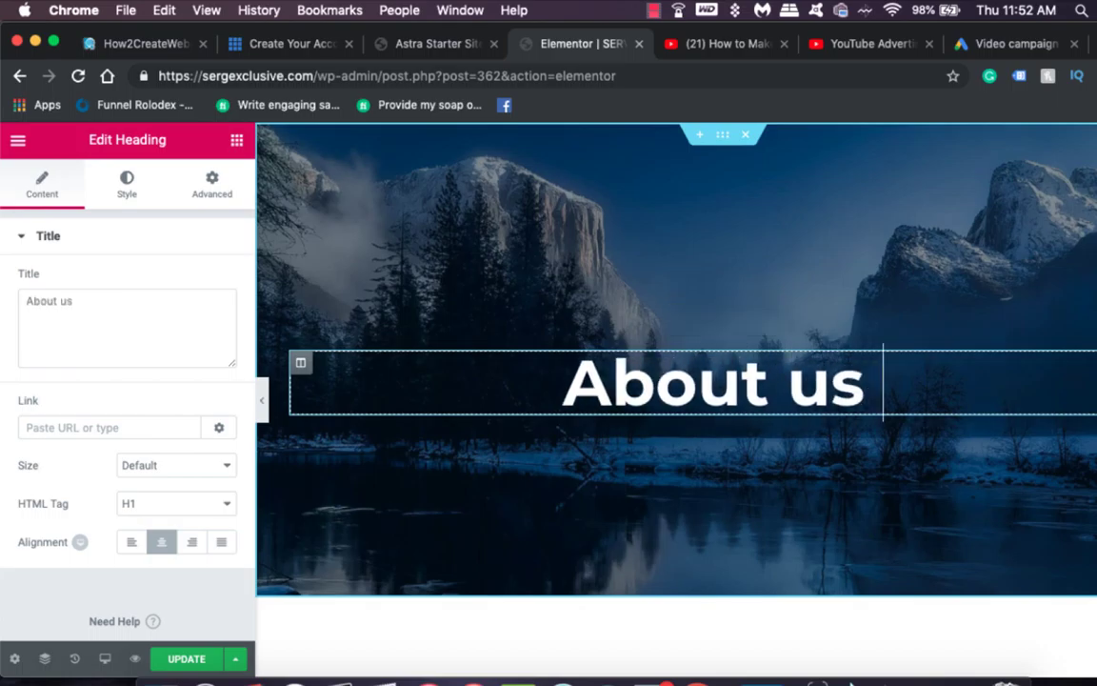
{"action": "key", "text": "BackSpace"}
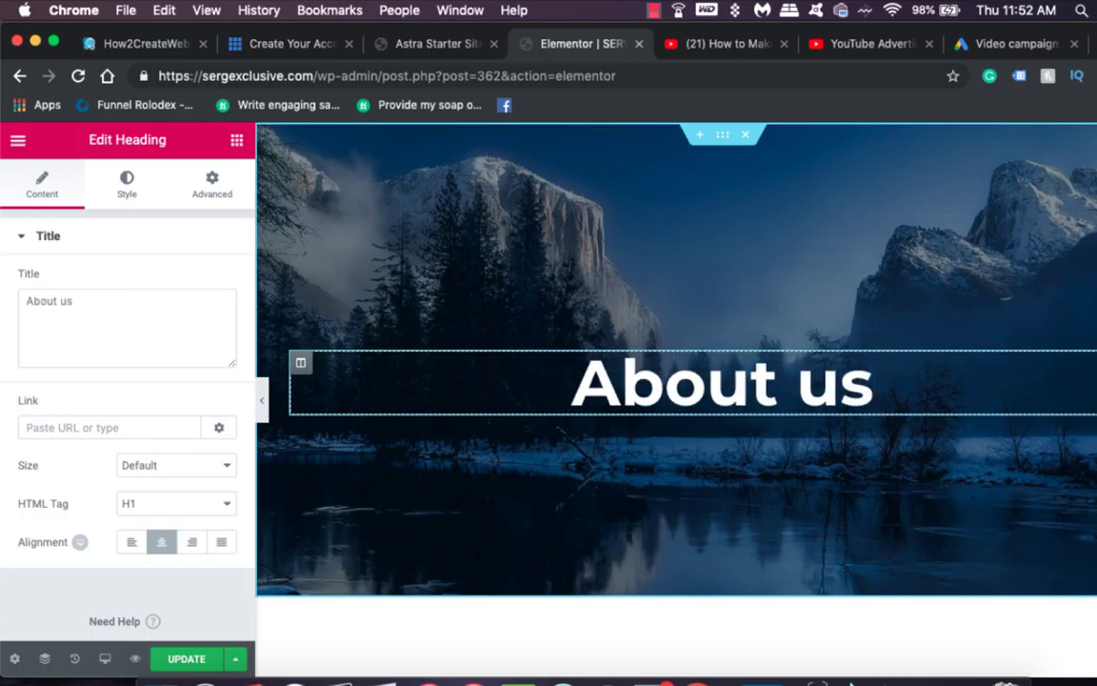
Try the H2 HTML tag on the "About us" heading and restore H1.
{"action": "left_click", "coordinate": [143, 503]}
{"action": "left_click", "coordinate": [147, 520]}
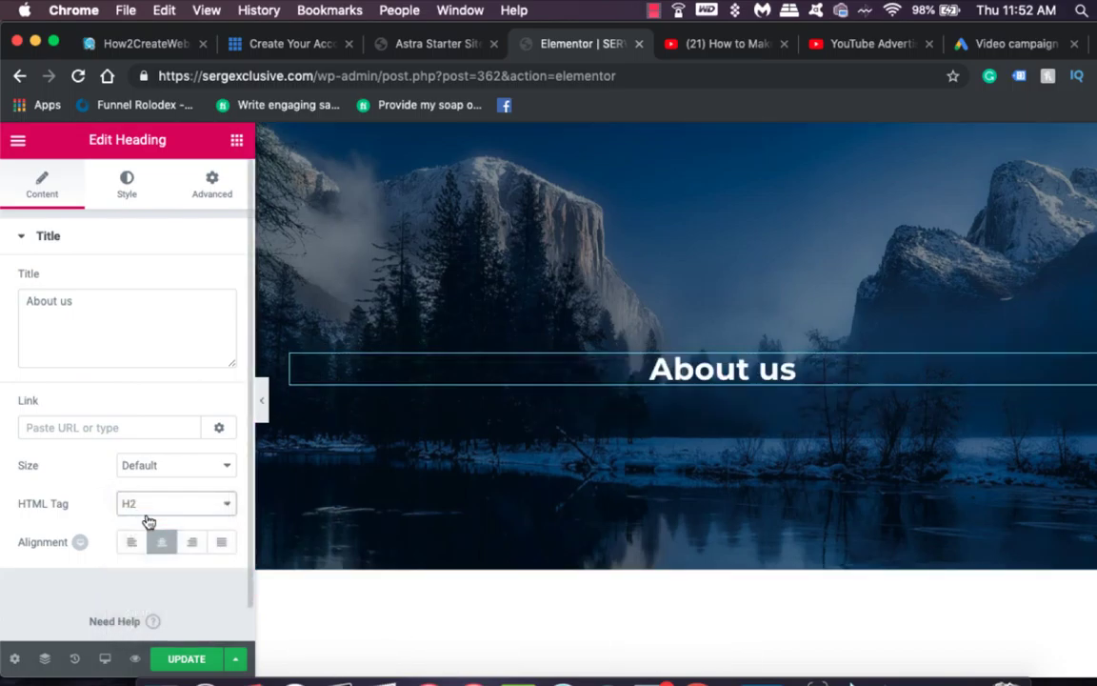
{"action": "left_click", "coordinate": [157, 501]}
{"action": "left_click", "coordinate": [156, 490]}
Set the text color of the "About us" heading to blue.
{"action": "left_click", "coordinate": [127, 187]}
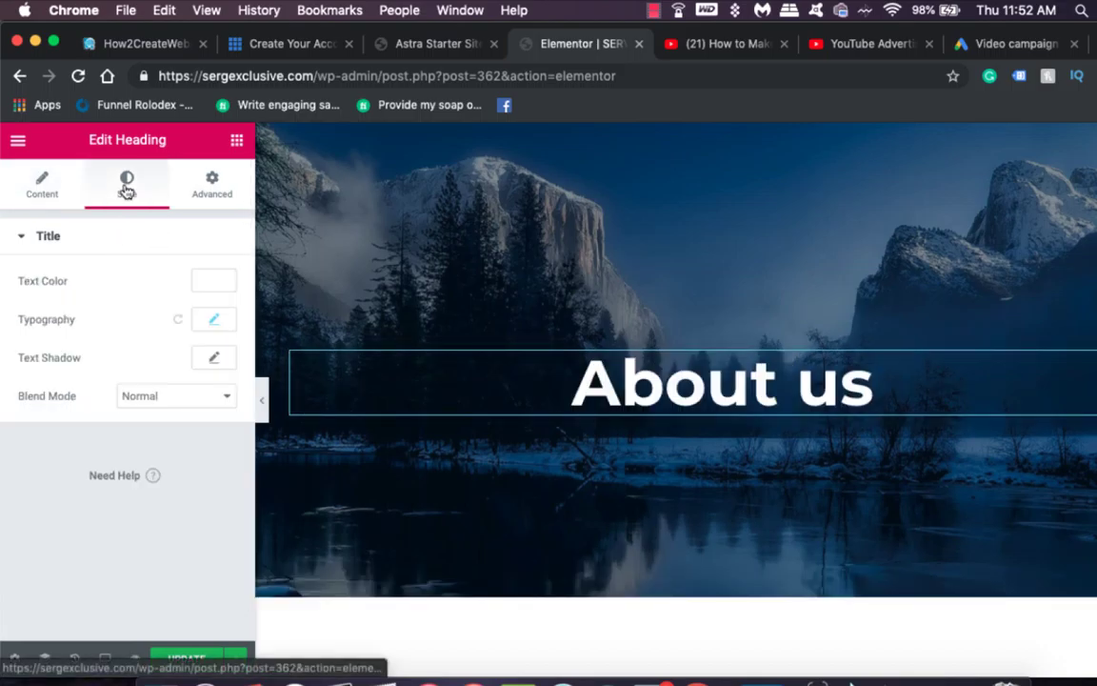
{"action": "left_click", "coordinate": [194, 282]}
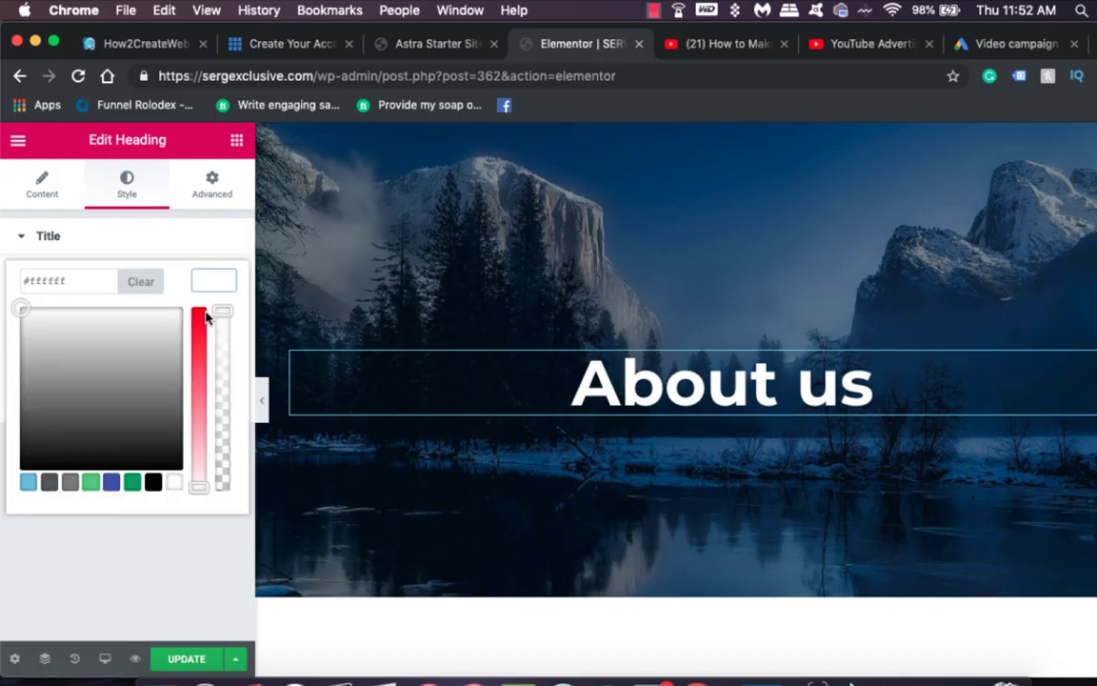
{"action": "left_click", "coordinate": [132, 482]}
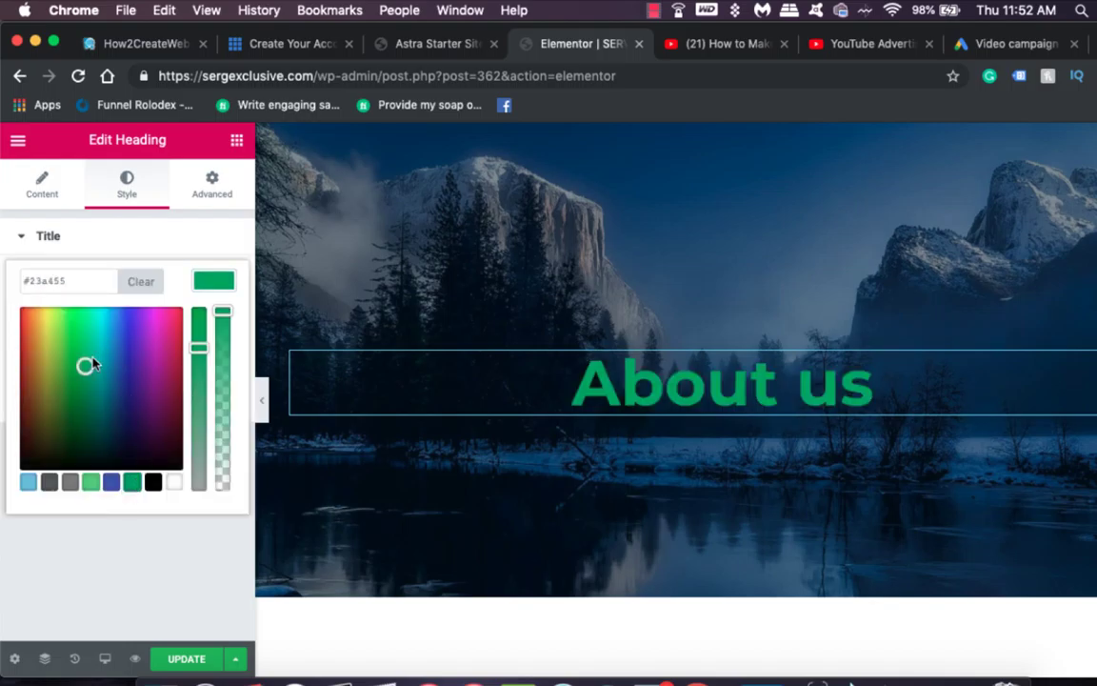
{"action": "left_click", "coordinate": [193, 230]}
Look through the heading's content, style and advanced settings groups.
{"action": "left_click", "coordinate": [196, 191]}
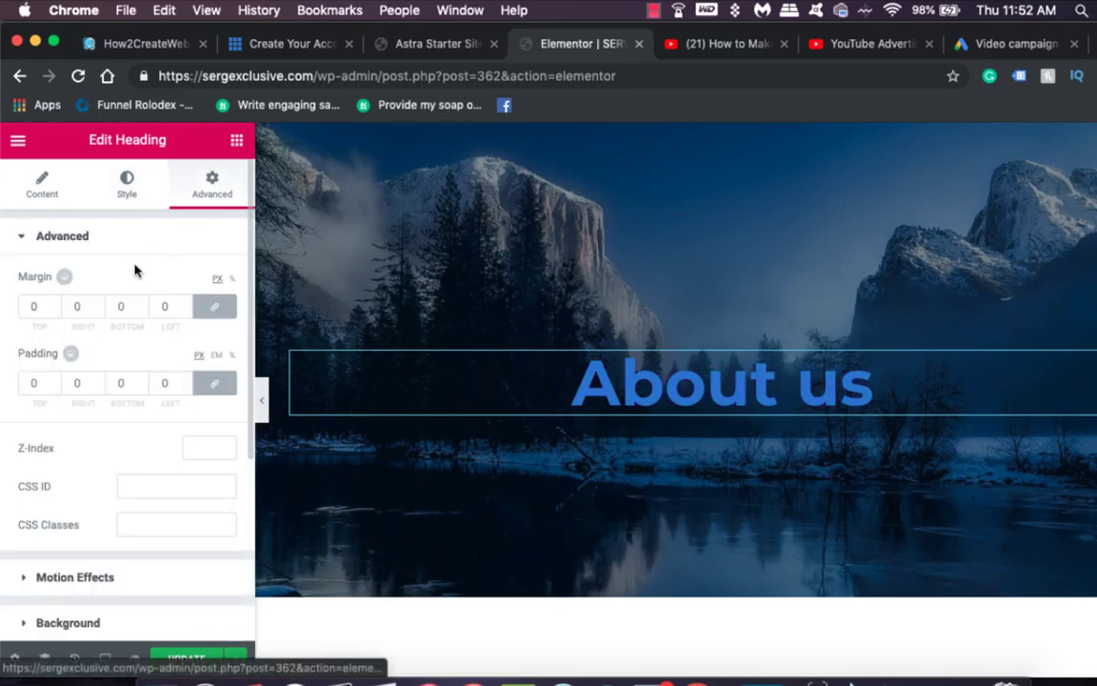
{"action": "left_click", "coordinate": [23, 232]}
{"action": "left_click", "coordinate": [42, 176]}
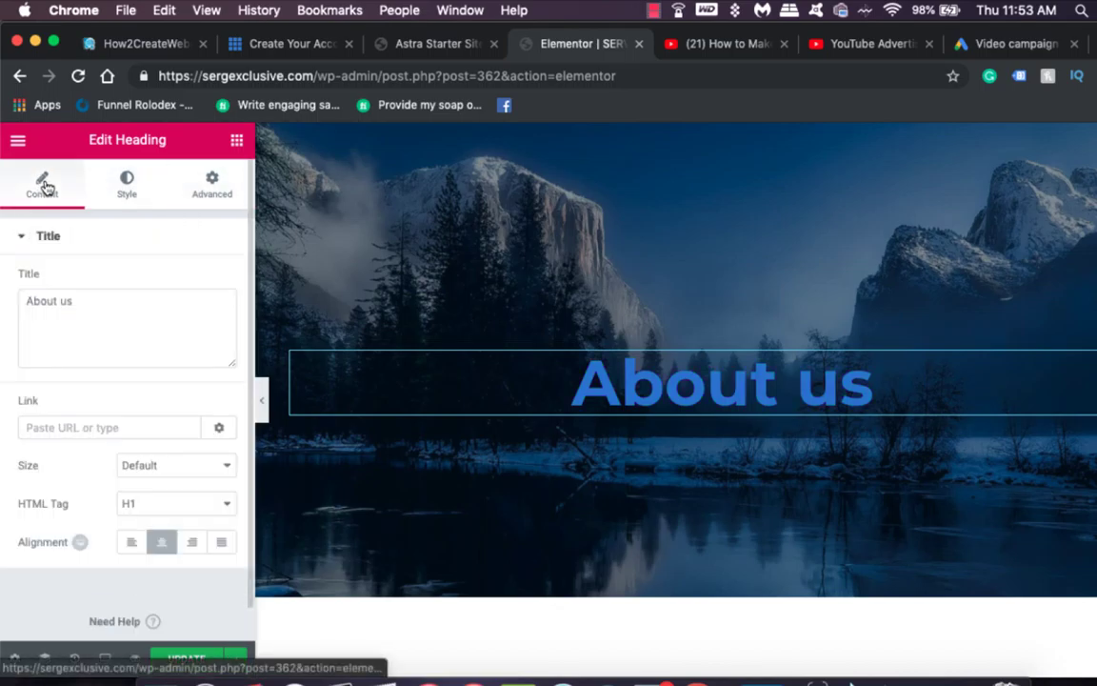
{"action": "left_click", "coordinate": [15, 239]}
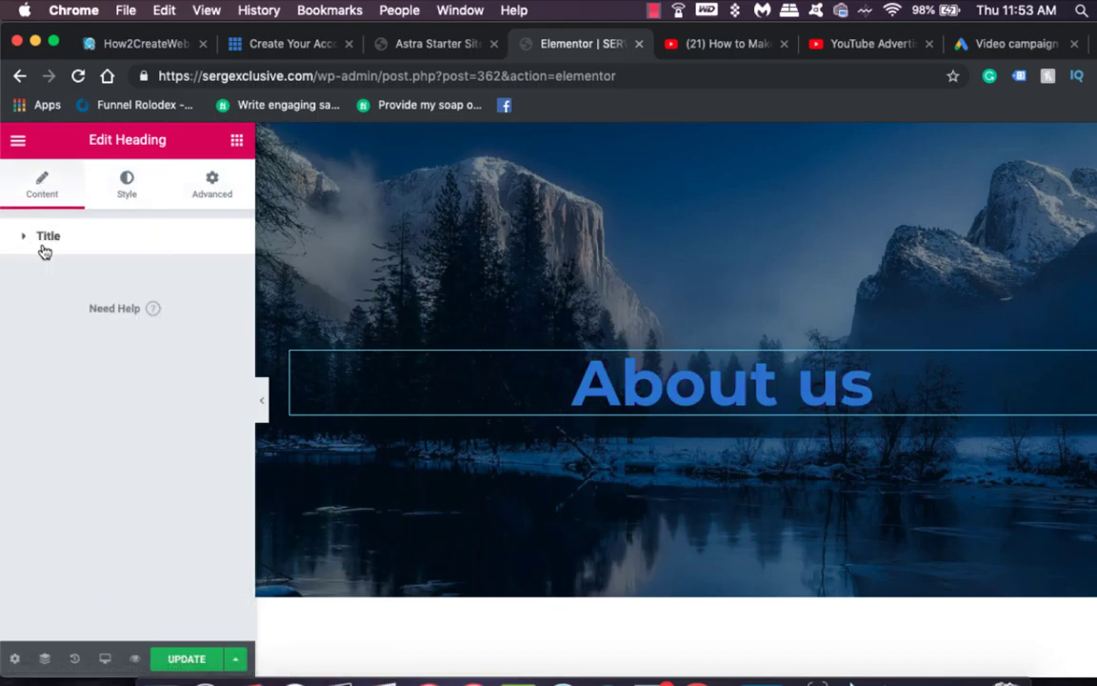
{"action": "left_click", "coordinate": [105, 181]}
{"action": "left_click", "coordinate": [209, 178]}
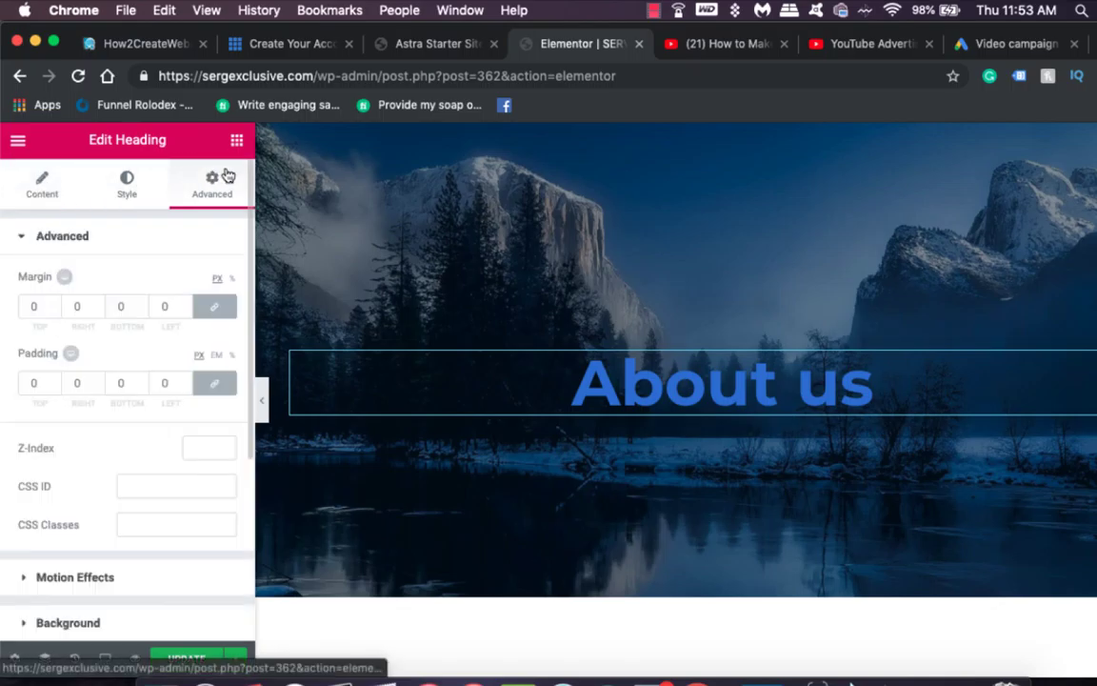
{"action": "left_click", "coordinate": [19, 236]}
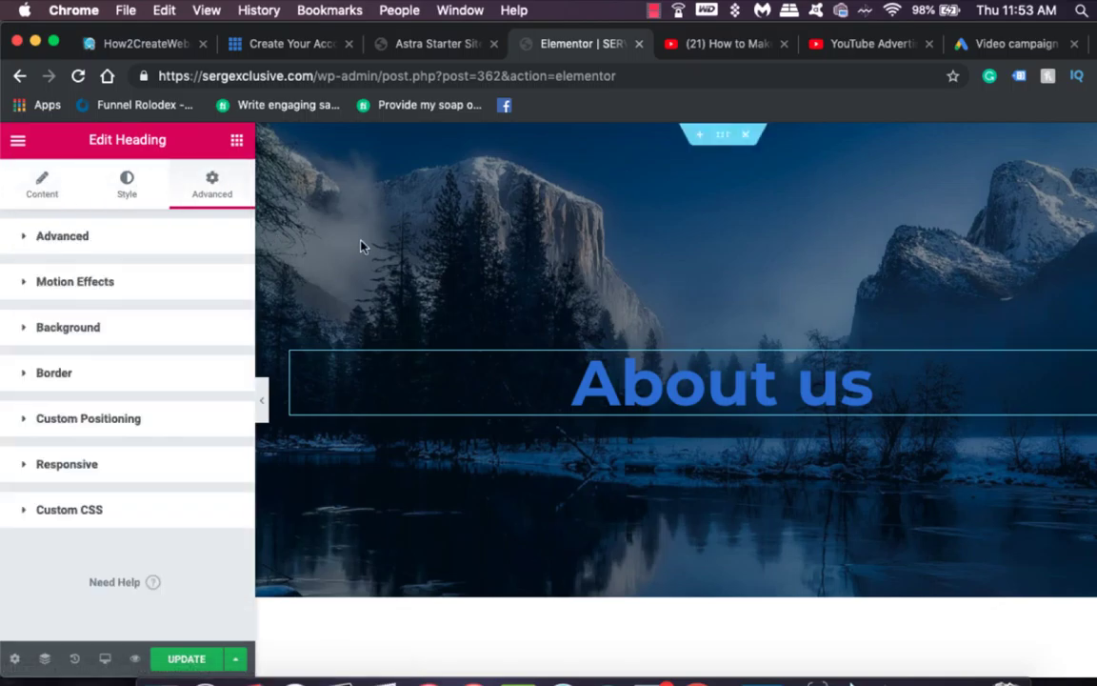
Preview the edited page at full width from the hero section to the What We Do section.
{"action": "left_click", "coordinate": [261, 400]}
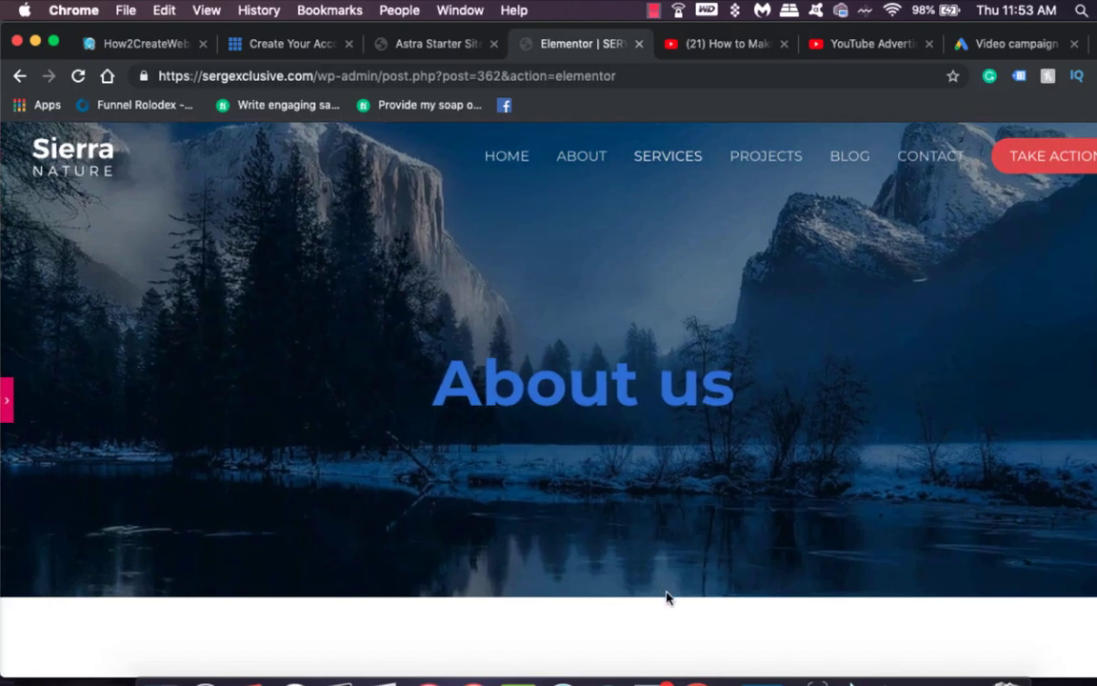
{"action": "scroll", "coordinate": [667, 598], "scroll_direction": "down", "scroll_amount": 10}
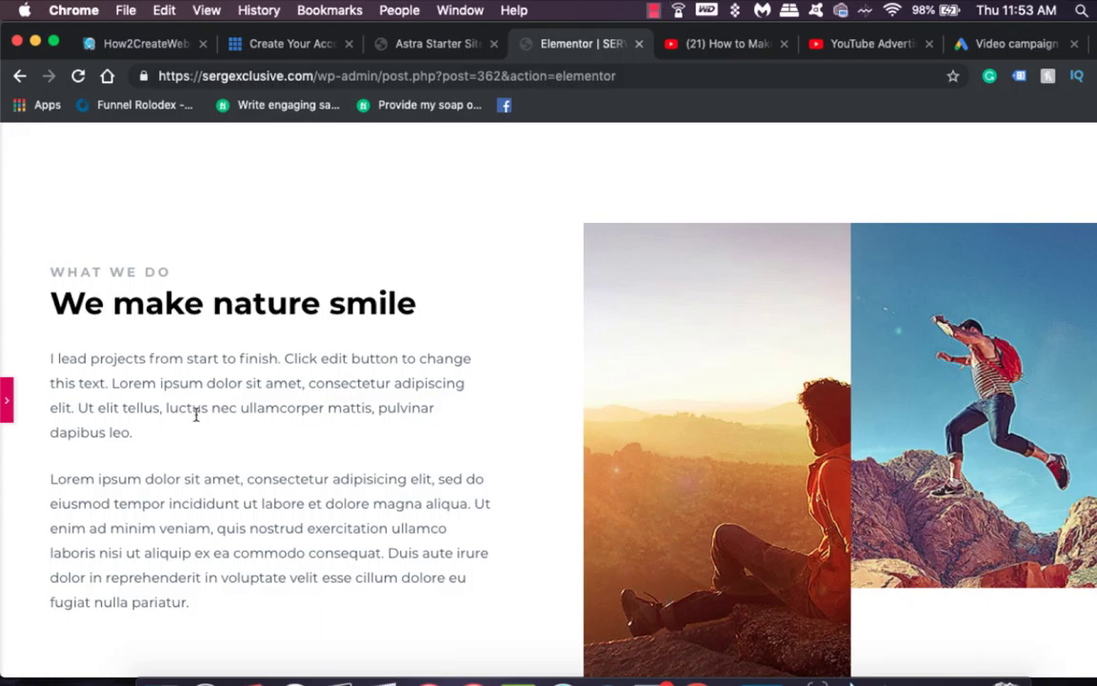
{"action": "scroll", "coordinate": [193, 408], "scroll_direction": "up", "scroll_amount": 3}
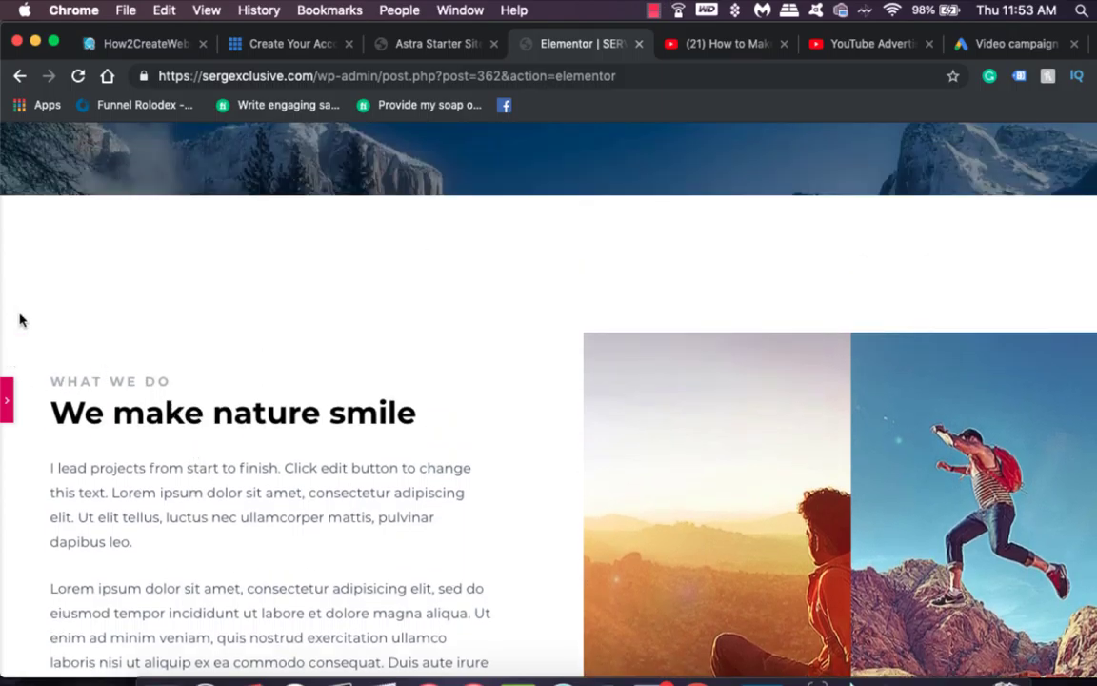
{"action": "scroll", "coordinate": [19, 320], "scroll_direction": "up", "scroll_amount": 5}
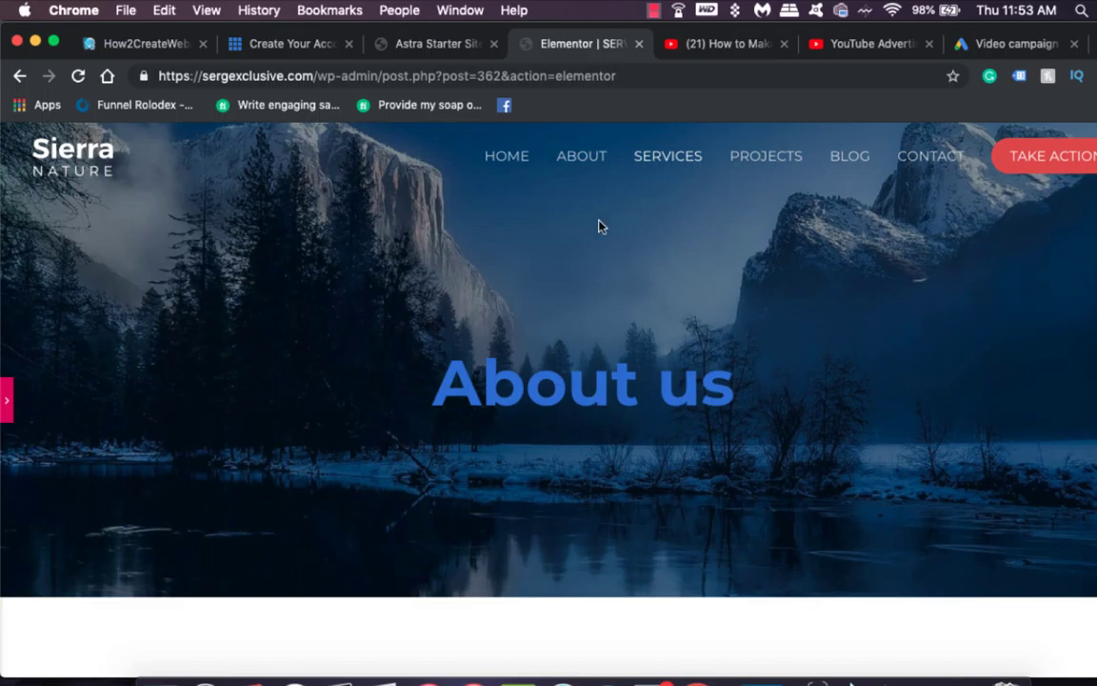
{"action": "left_click", "coordinate": [7, 400]}
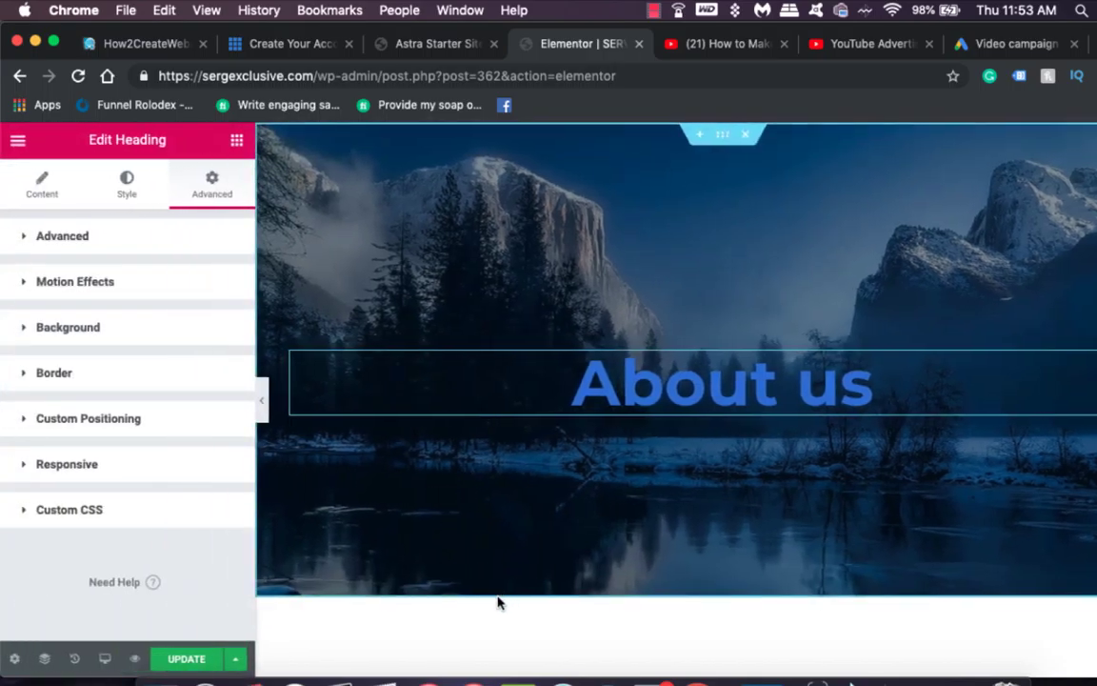
Try moving the What We Do text column between the two images and return it to its original place.
{"action": "scroll", "coordinate": [466, 600], "scroll_direction": "down", "scroll_amount": 5}
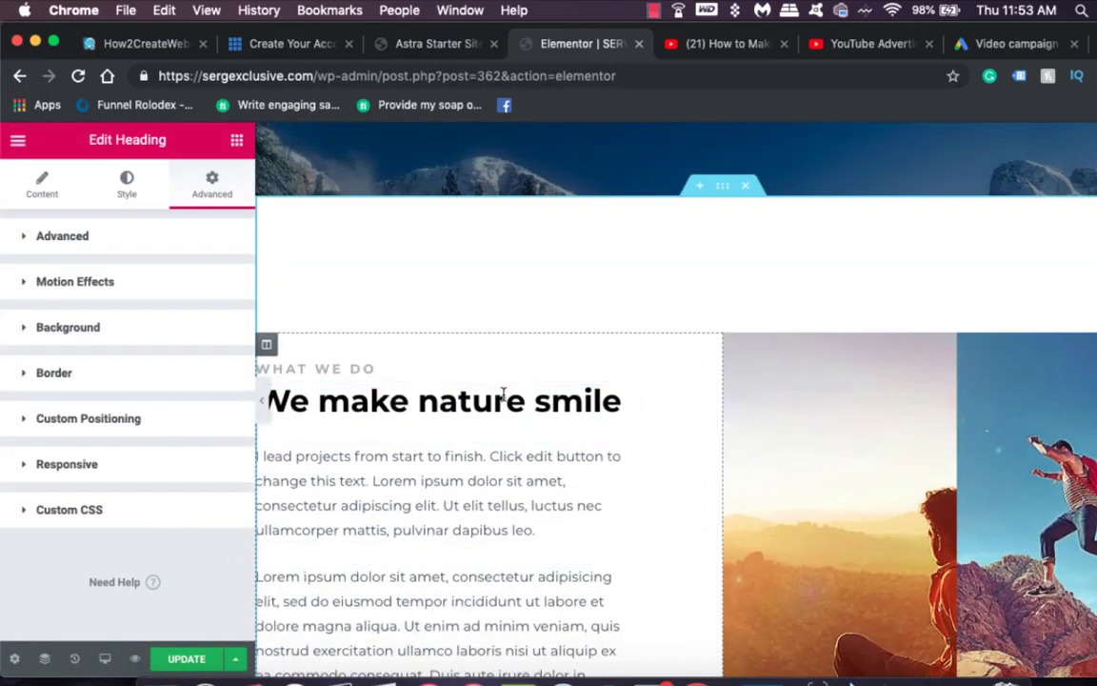
{"action": "left_click", "coordinate": [466, 399]}
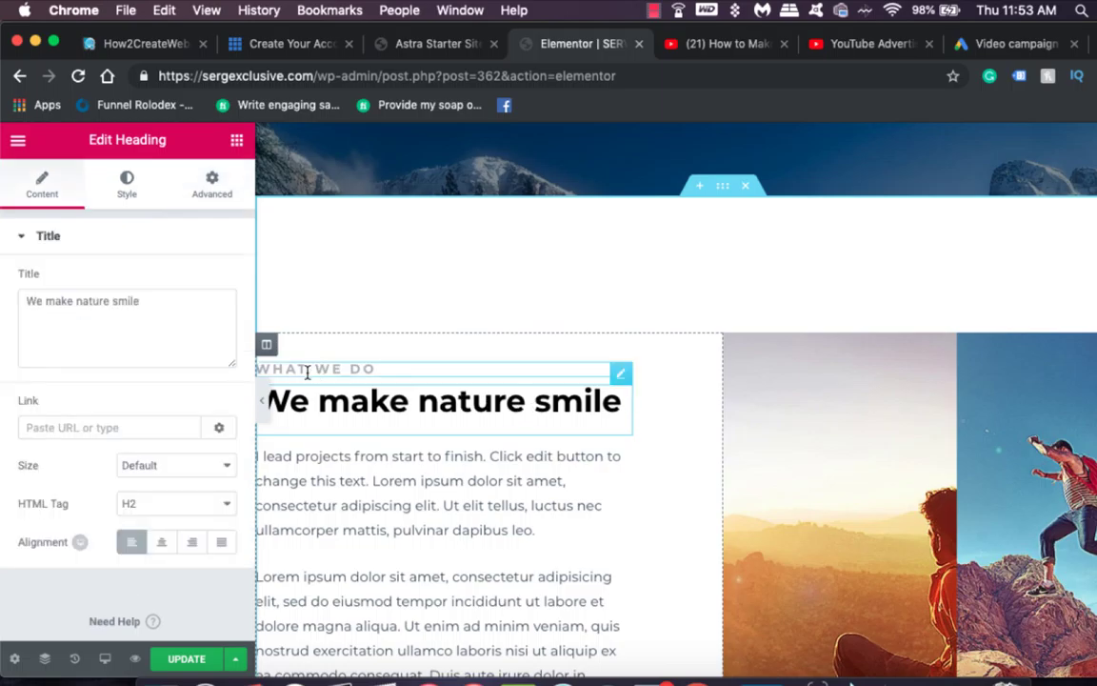
{"action": "left_click_drag", "start_coordinate": [267, 345], "coordinate": [794, 387]}
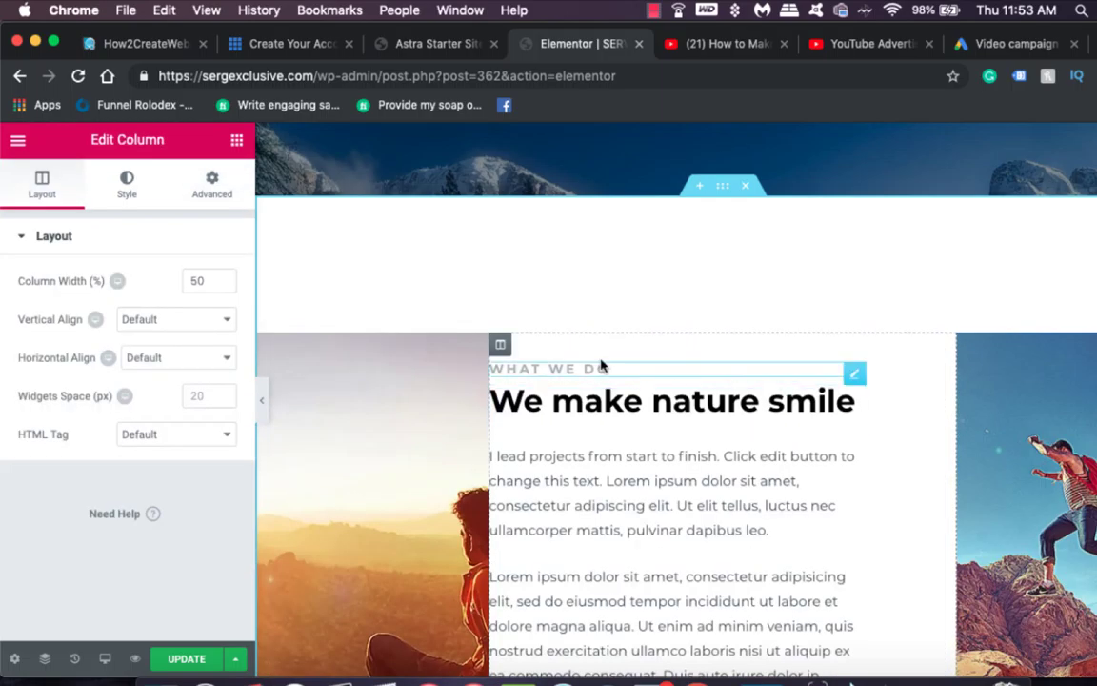
{"action": "left_click_drag", "start_coordinate": [498, 346], "coordinate": [276, 354]}
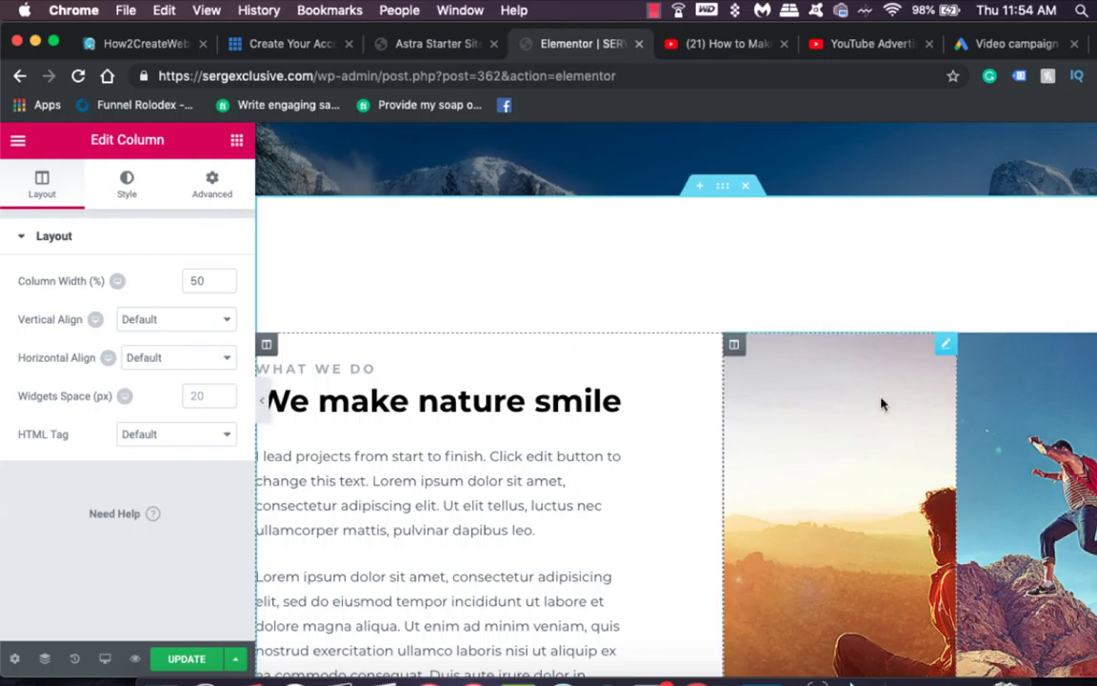
Look over the rest of the page down to the footer, including a full-width preview.
{"action": "scroll", "coordinate": [789, 295], "scroll_direction": "down", "scroll_amount": 10}
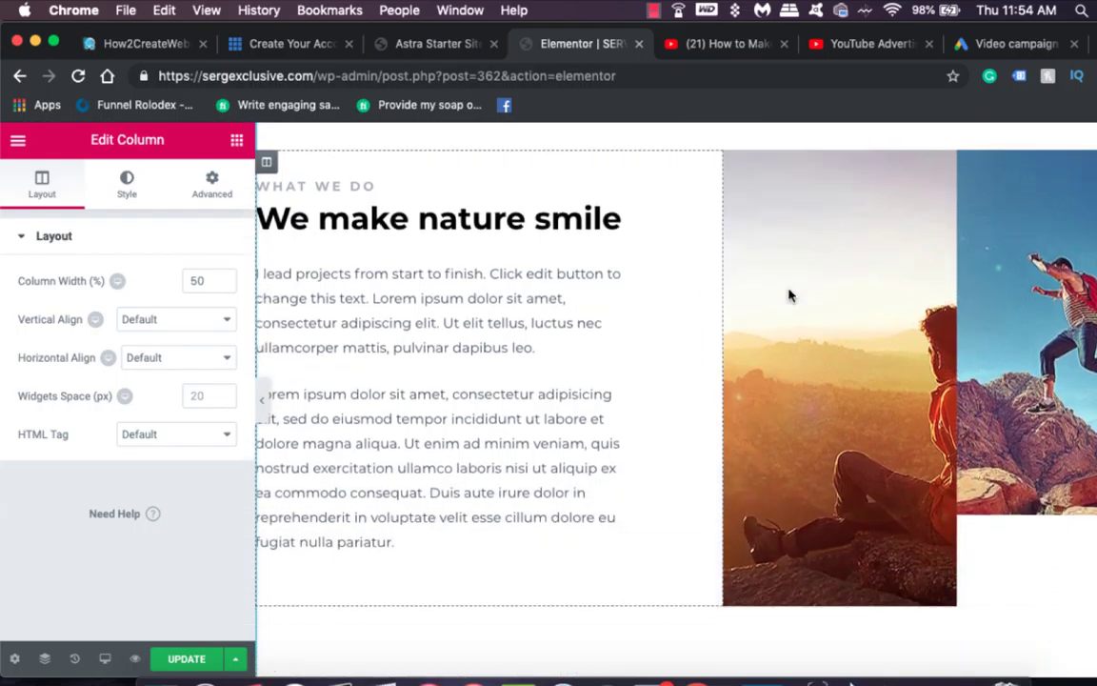
{"action": "scroll", "coordinate": [789, 295], "scroll_direction": "down", "scroll_amount": 15}
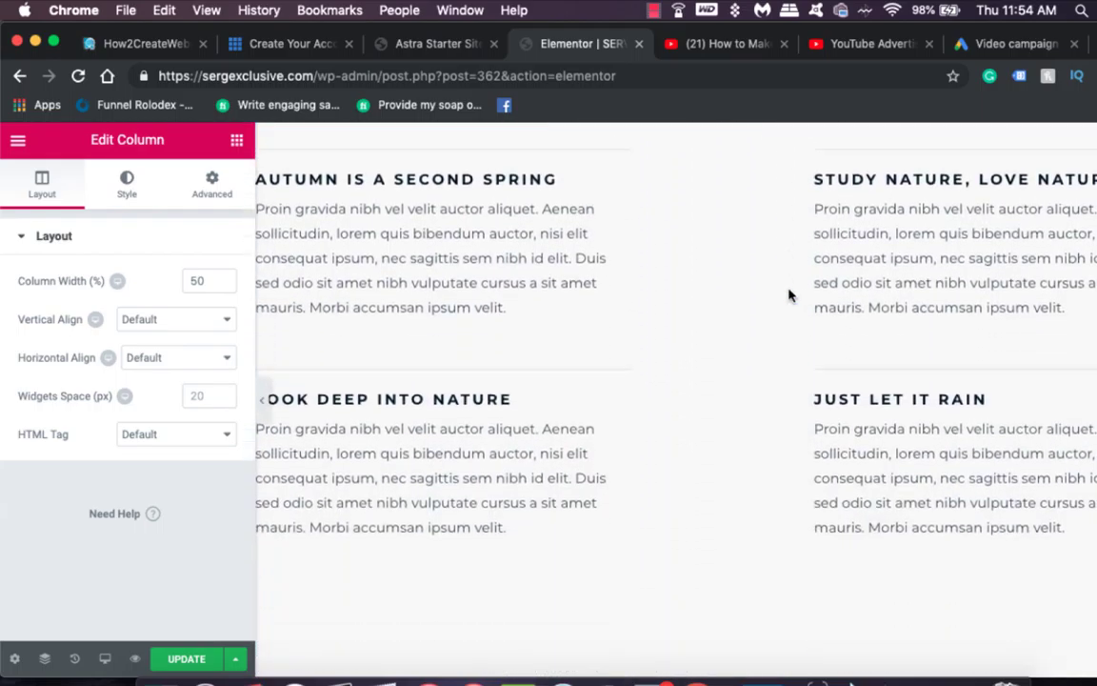
{"action": "scroll", "coordinate": [789, 295], "scroll_direction": "down", "scroll_amount": 2}
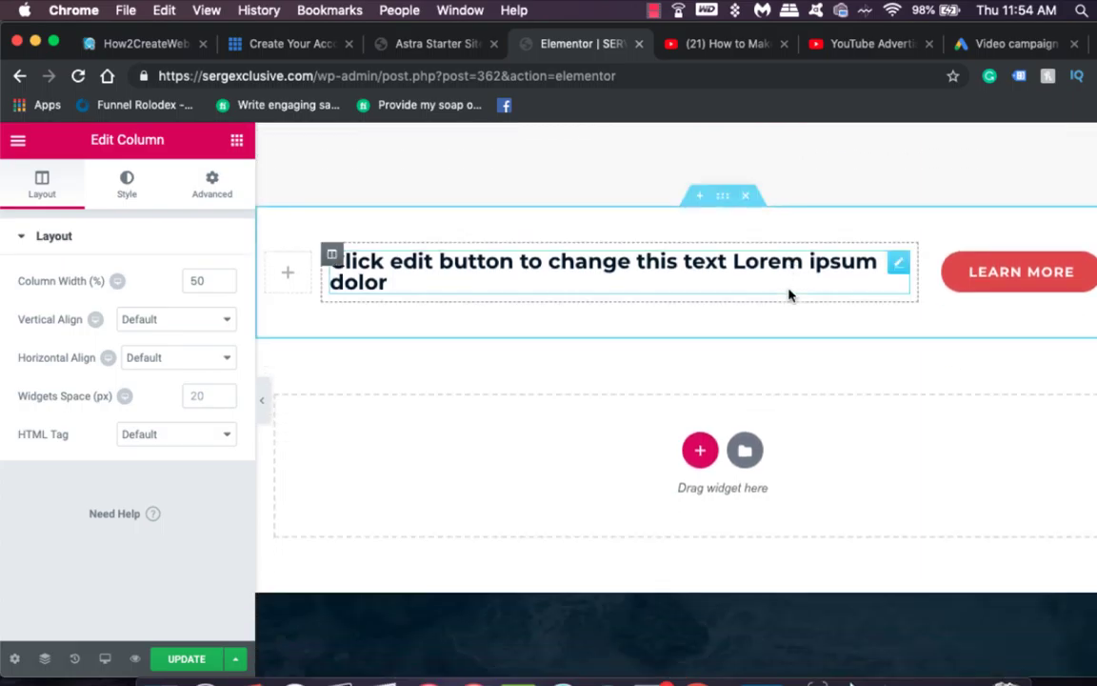
{"action": "left_click", "coordinate": [263, 409]}
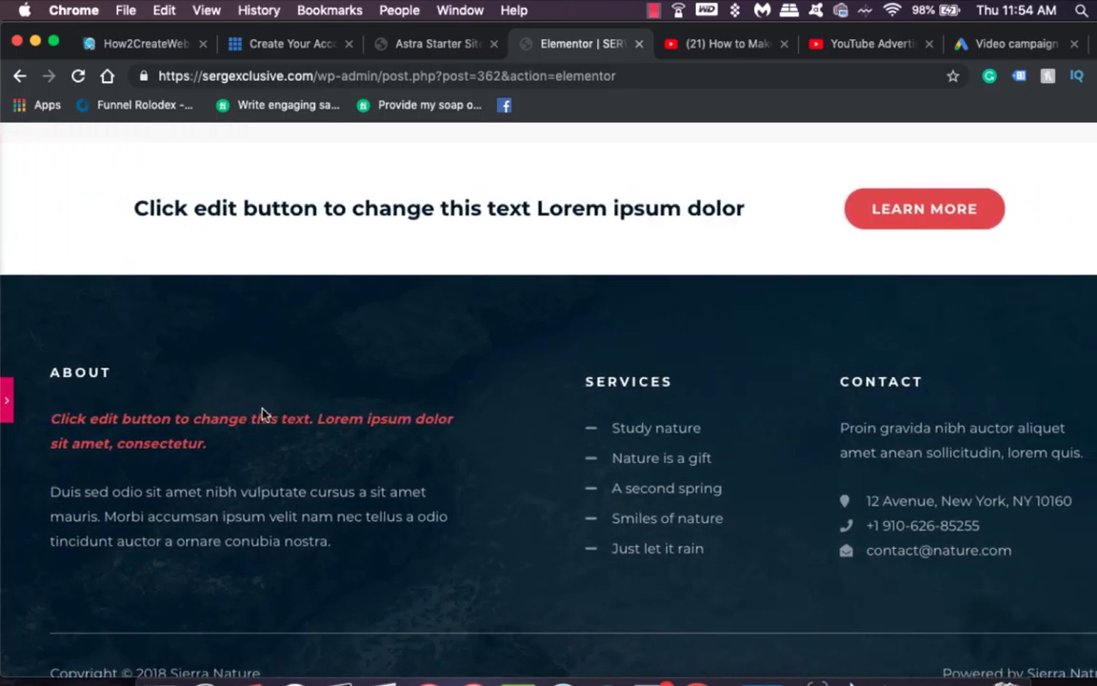
{"action": "scroll", "coordinate": [100, 207], "scroll_direction": "up", "scroll_amount": 10}
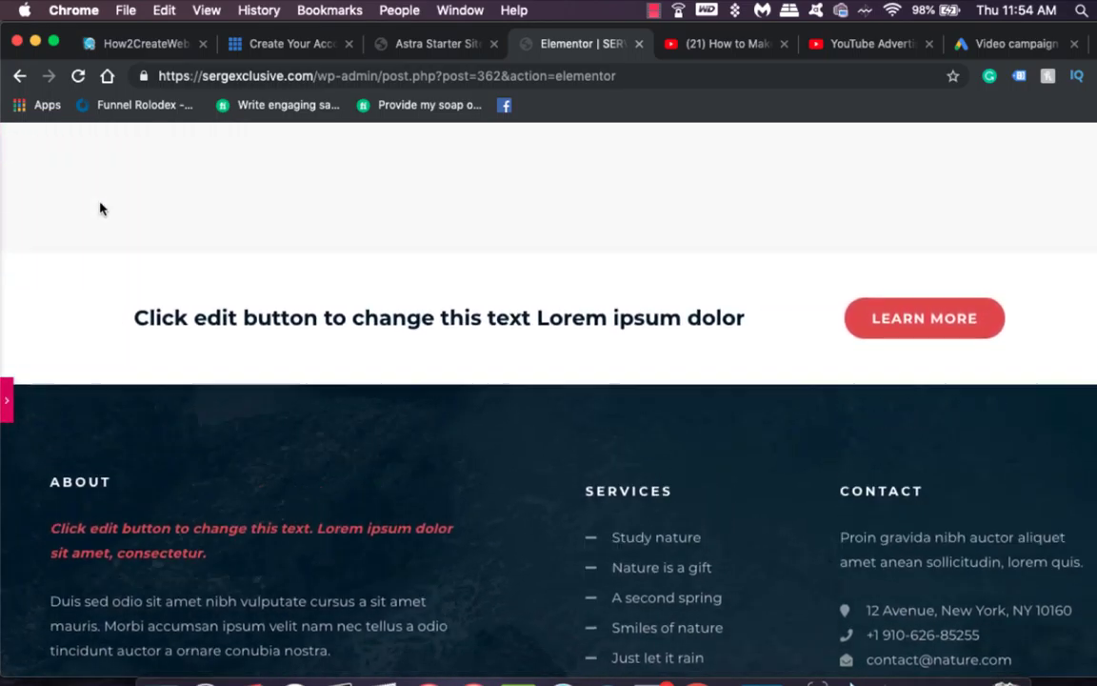
{"action": "scroll", "coordinate": [100, 208], "scroll_direction": "up", "scroll_amount": 8}
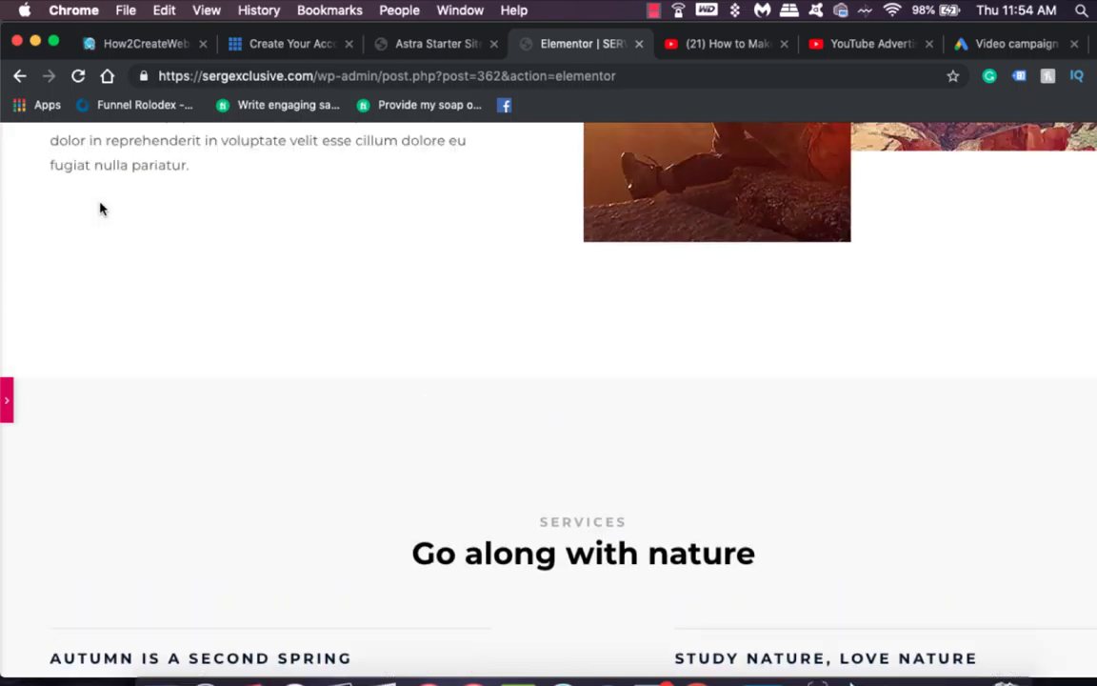
{"action": "scroll", "coordinate": [100, 208], "scroll_direction": "up", "scroll_amount": 3}
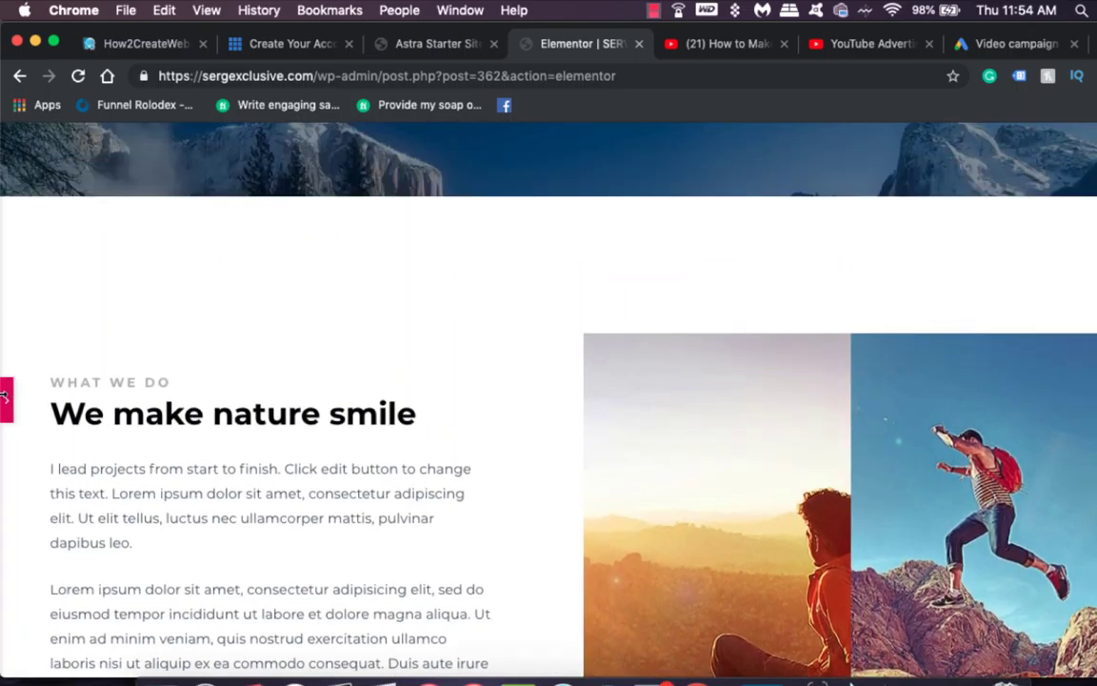
Return to the editing view and update the Services page with the heading changes.
{"action": "left_click", "coordinate": [6, 401]}
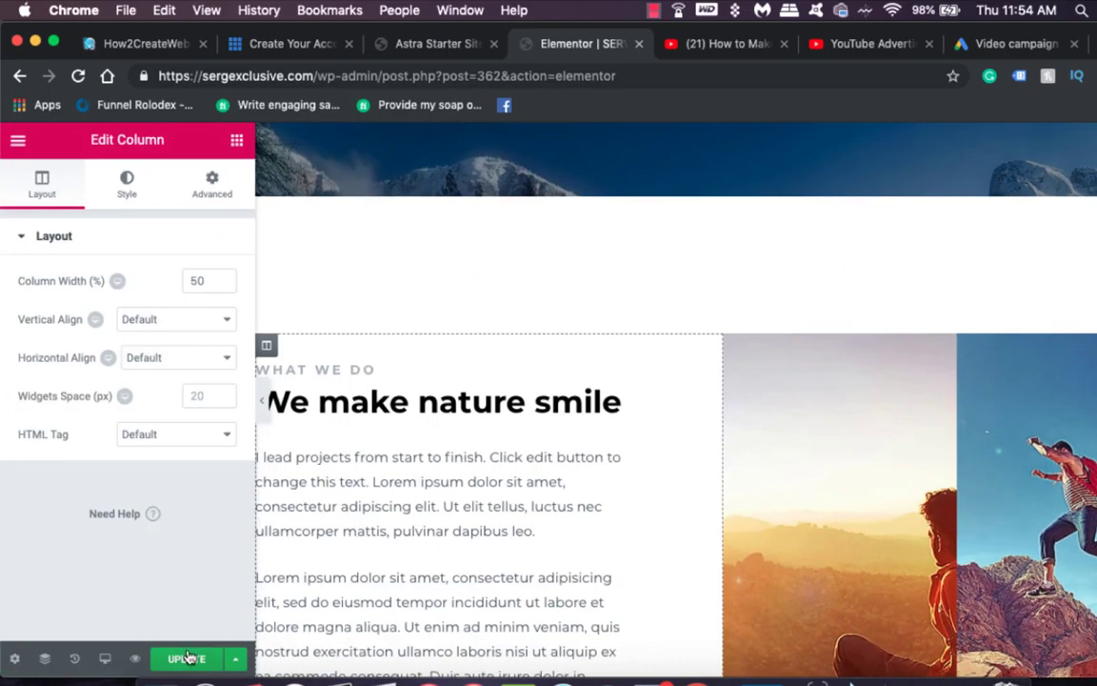
{"action": "left_click", "coordinate": [190, 660]}
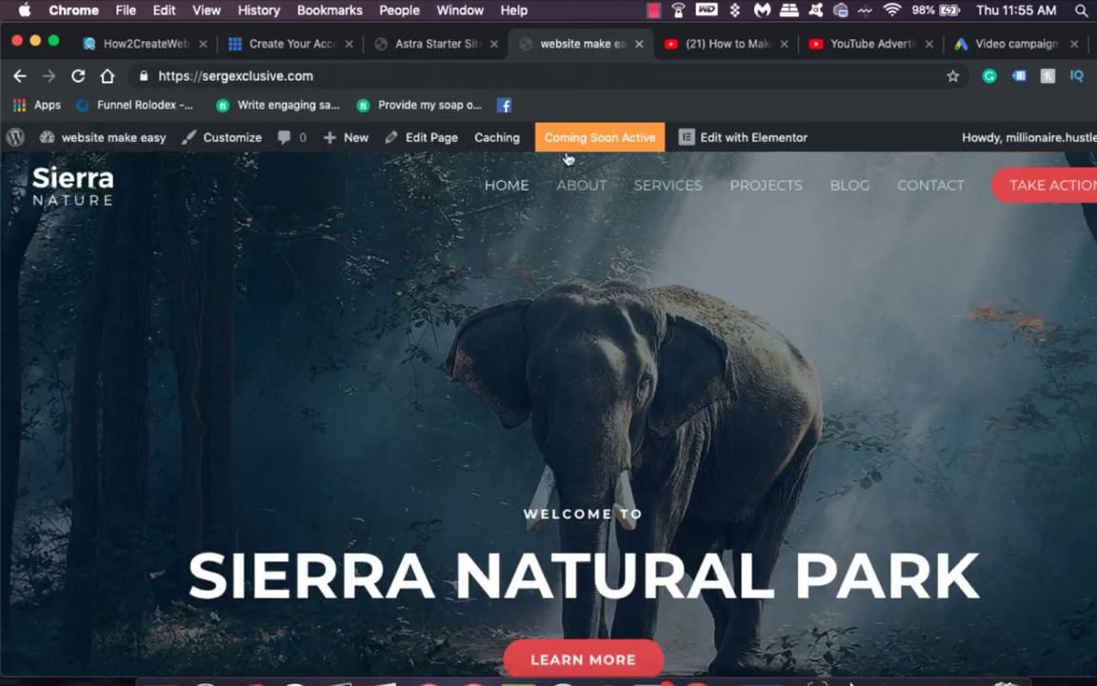
Take the website out of Coming Soon mode by launching it, and open the live site.
{"action": "left_click", "coordinate": [598, 140]}
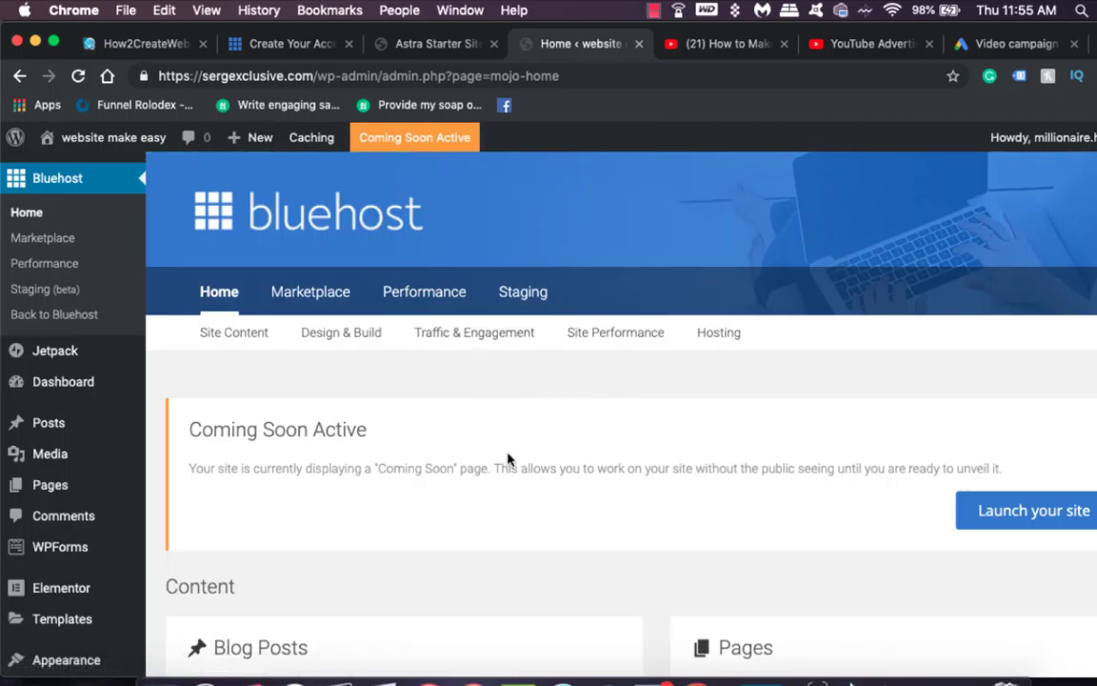
{"action": "left_click", "coordinate": [1016, 519]}
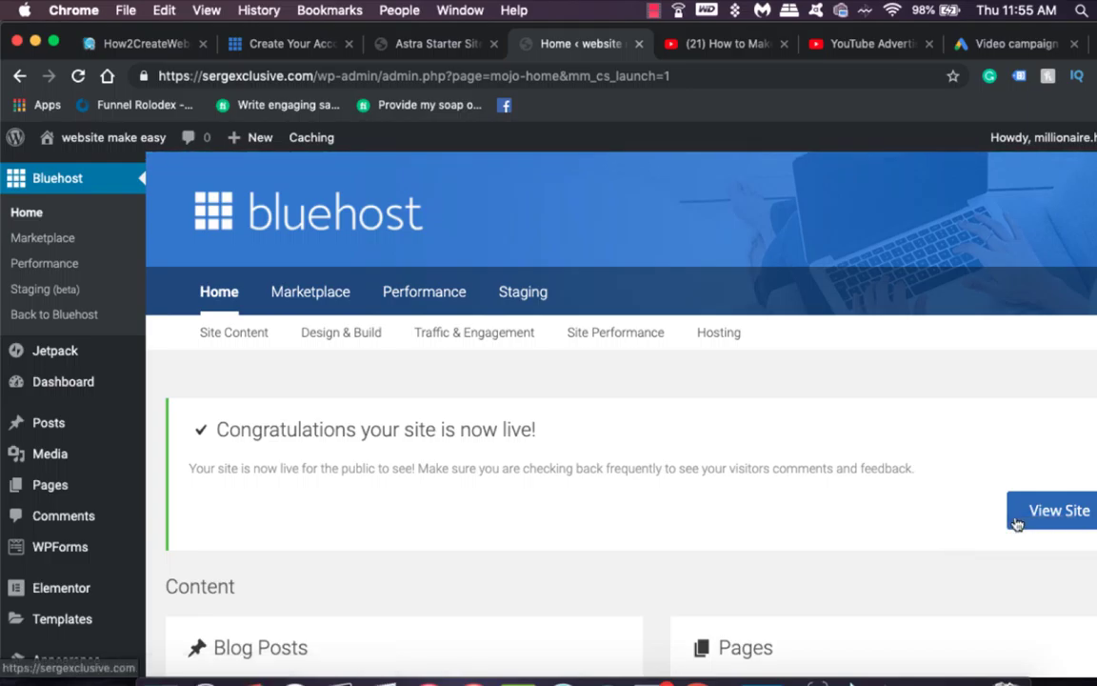
{"action": "left_click", "coordinate": [1016, 523]}
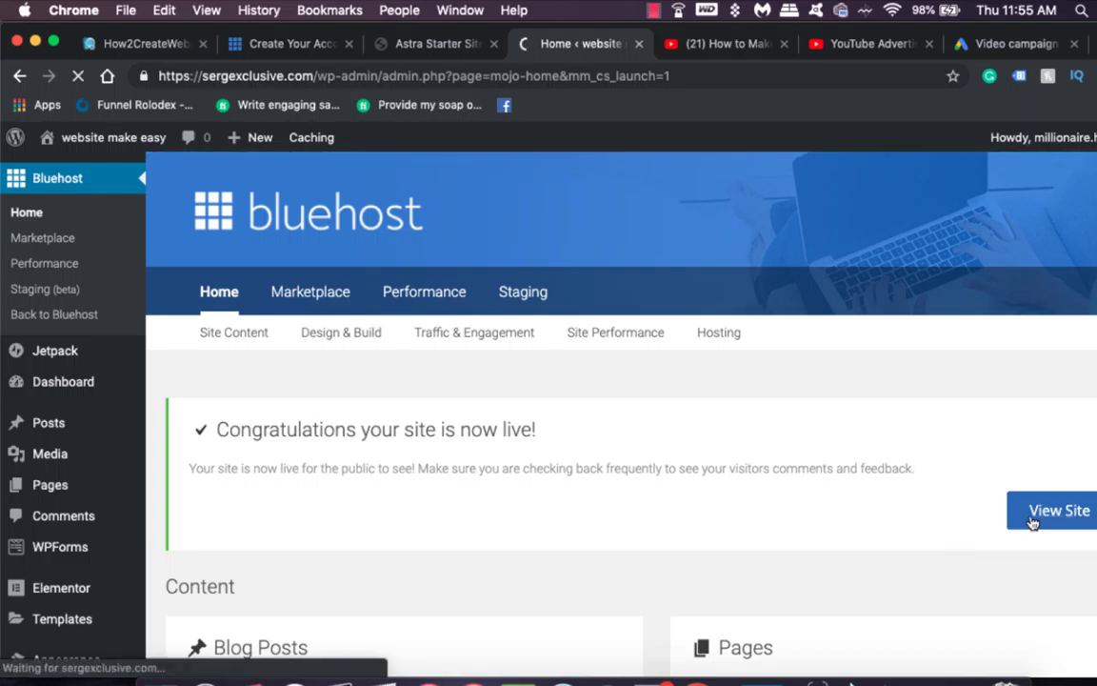